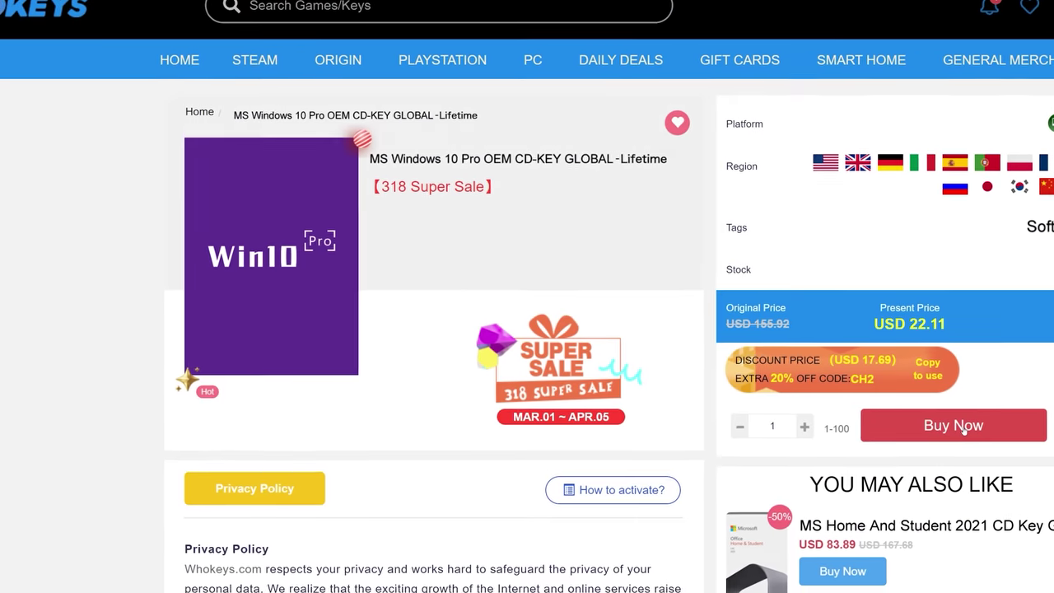
- Order the MS Windows 10 Pro OEM CD-KEY and enter the promotion code TN2
left_click(953, 426)
left_click(354, 458)
type("TN2")
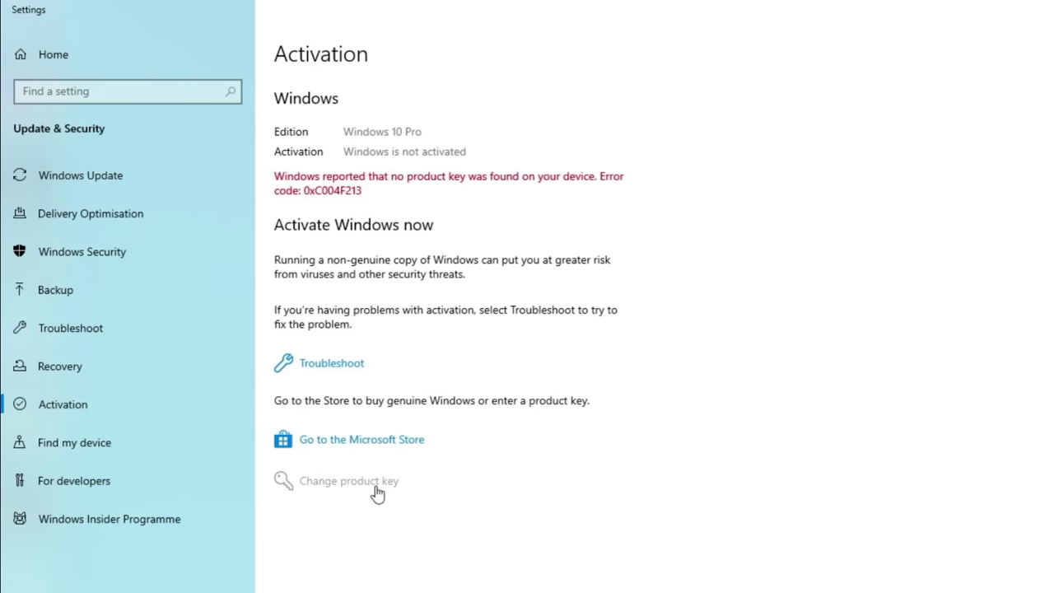
- Change the Windows product key by entering the purchased licence key and submitting it
left_click(377, 492)
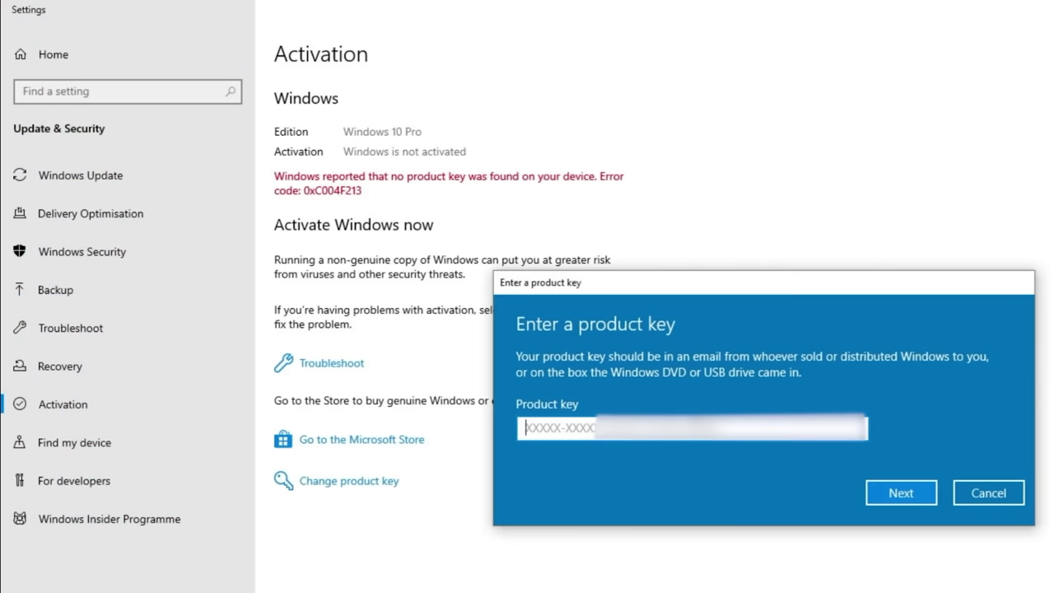
left_click(901, 494)
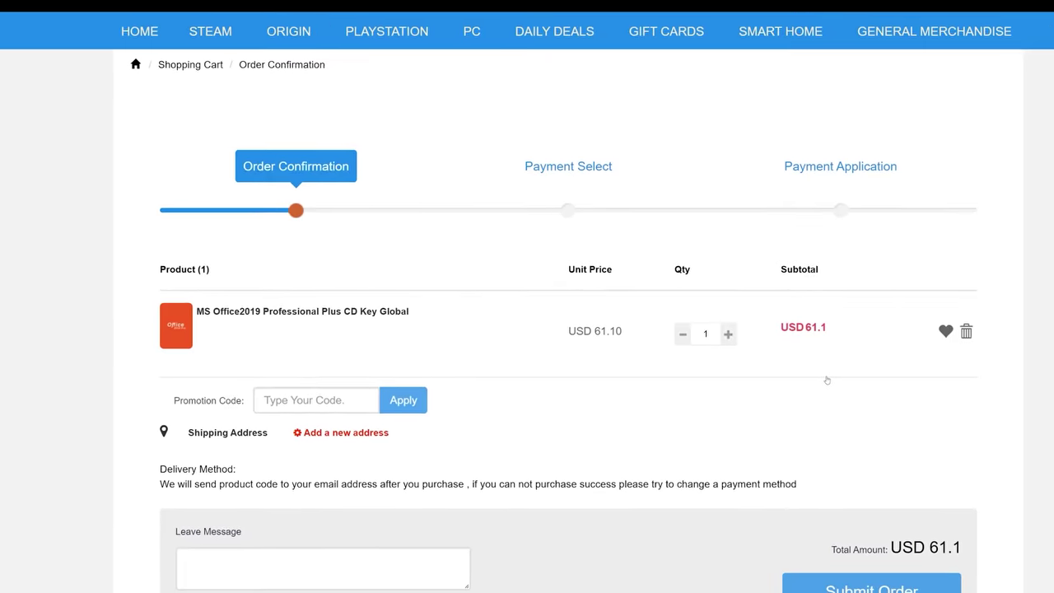
- Start entering a promotion code for the MS Office2019 Professional Plus order
left_click(259, 400)
type("T")
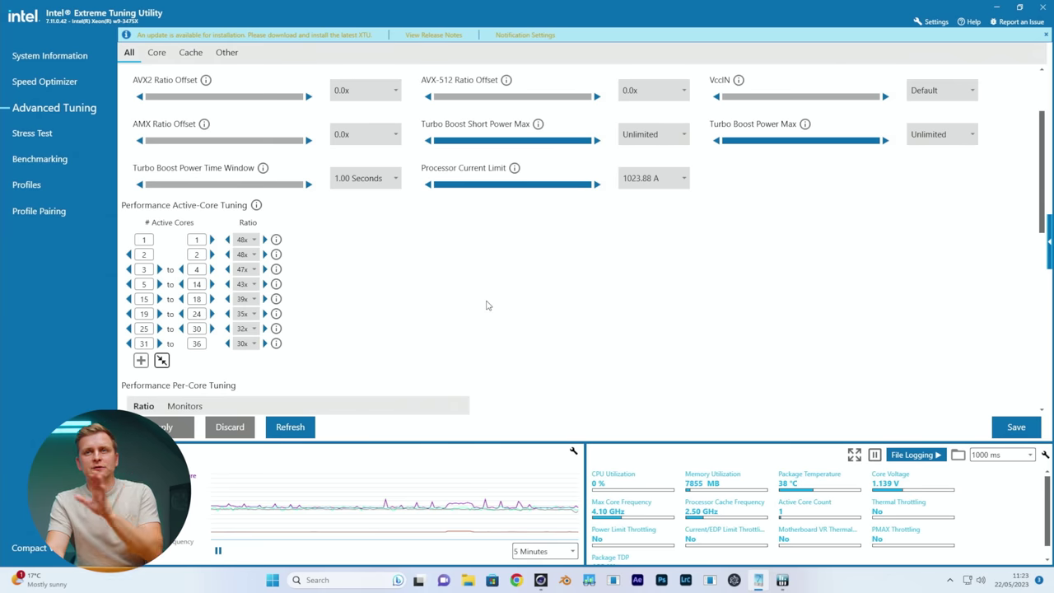
scroll(498, 302, "up", 3)
scroll(375, 265, "down", 2)
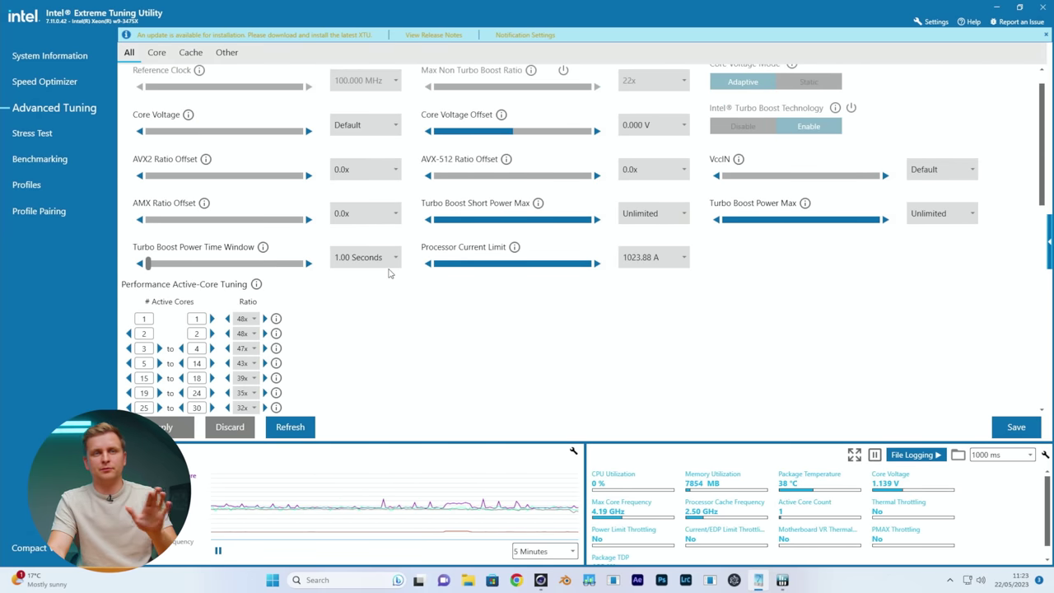
scroll(387, 271, "up", 2)
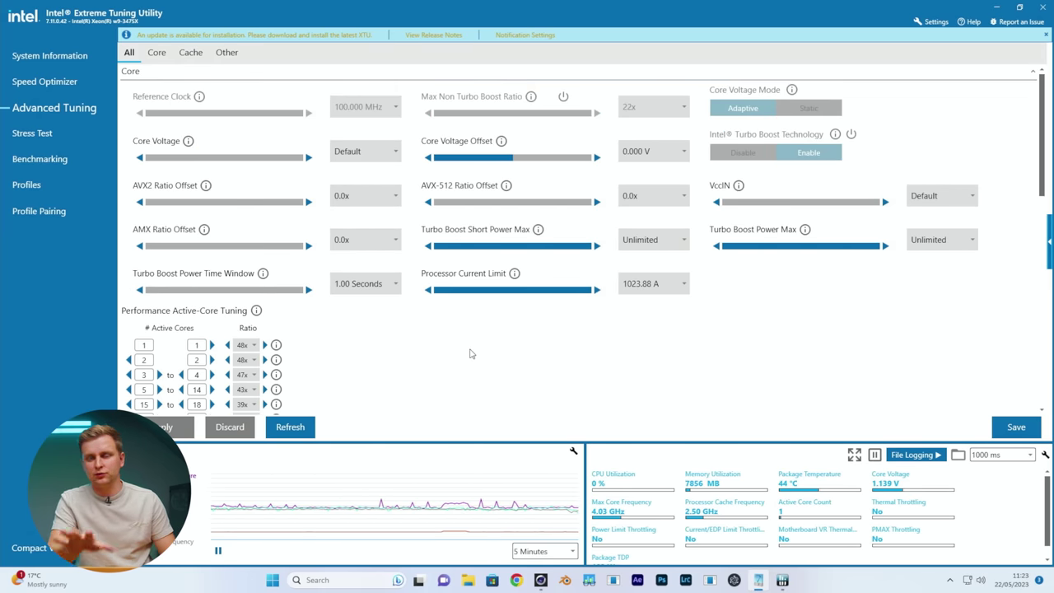
- Open Task Manager, show the CPU performance details and bring up the options of the utilisation graph
key("ctrl+shift+Escape")
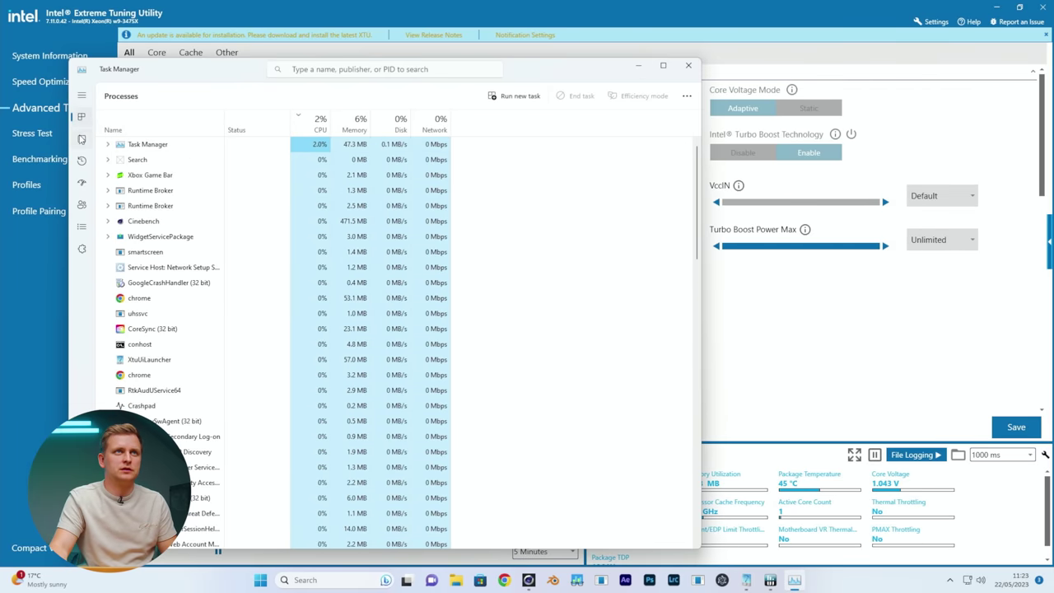
left_click(82, 138)
left_click(152, 127)
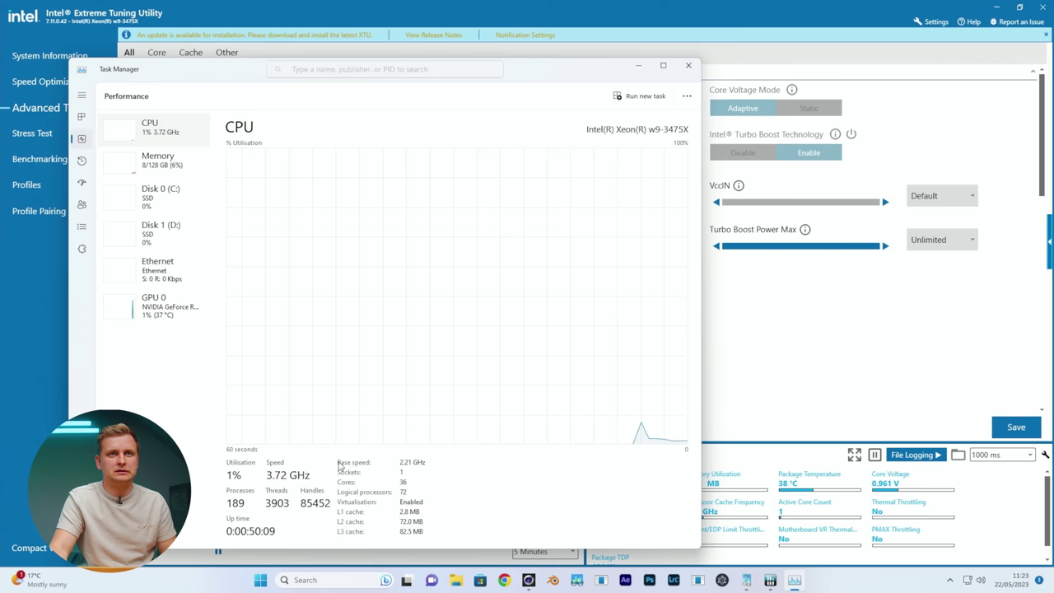
right_click(415, 278)
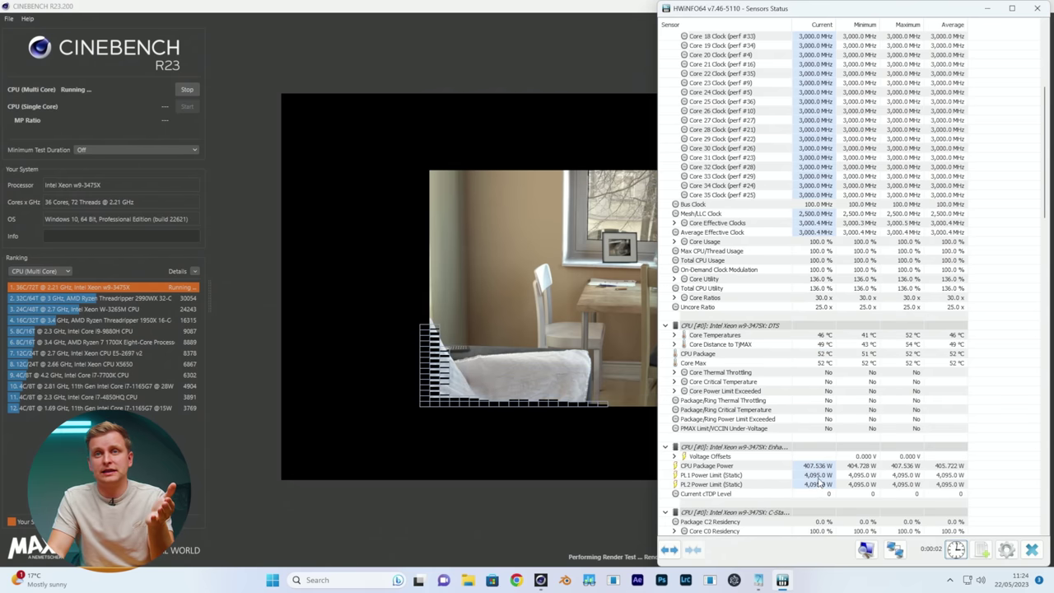
- Switch to Intel Extreme Tuning Utility and run Speed Optimizer to overclock the processor automatically
mouse_move(803, 466)
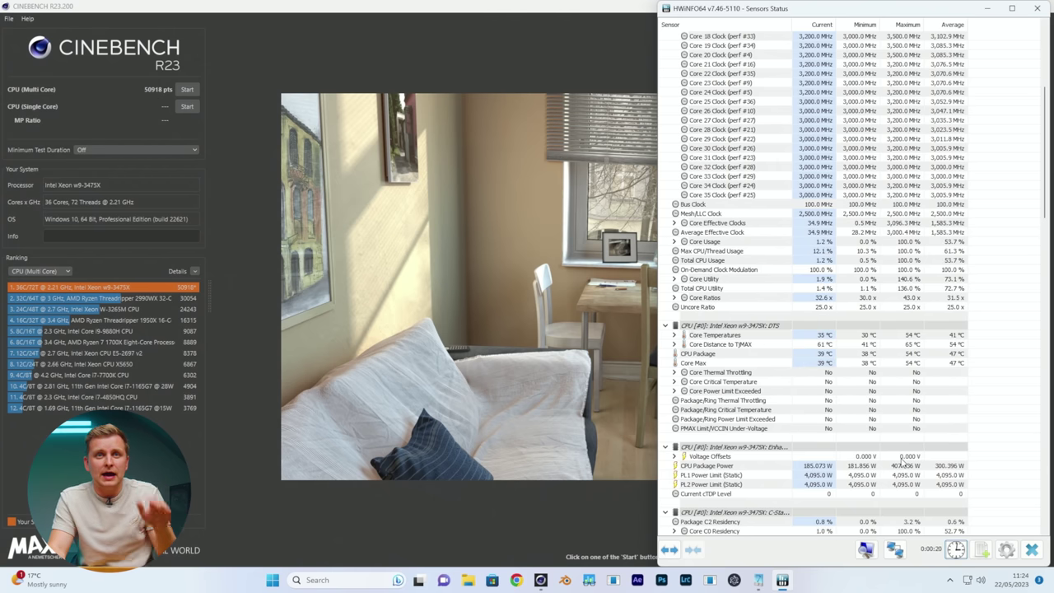
key("alt+Tab")
key("alt+Tab")
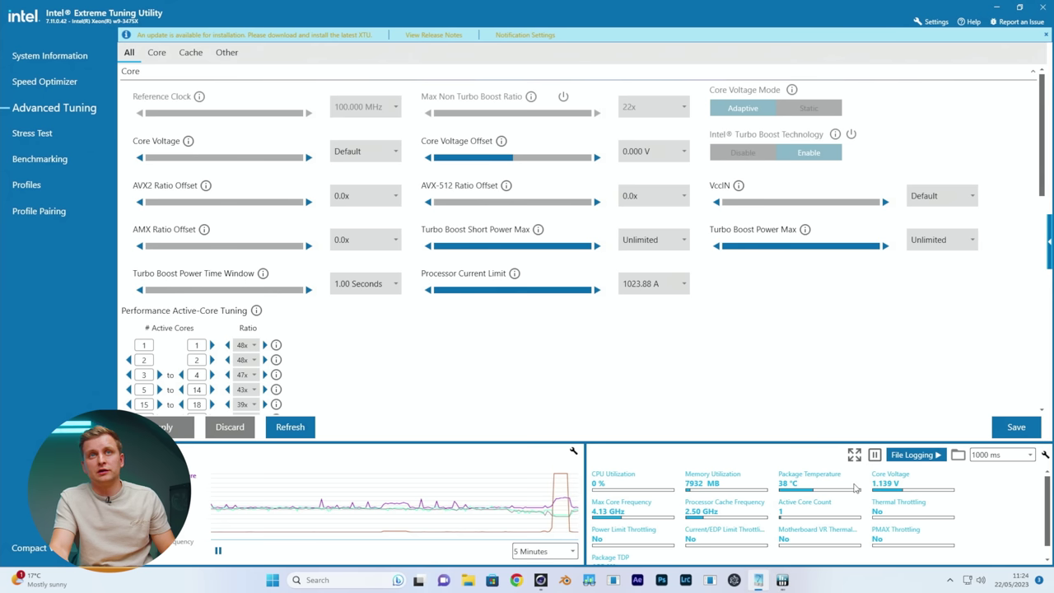
left_click(83, 86)
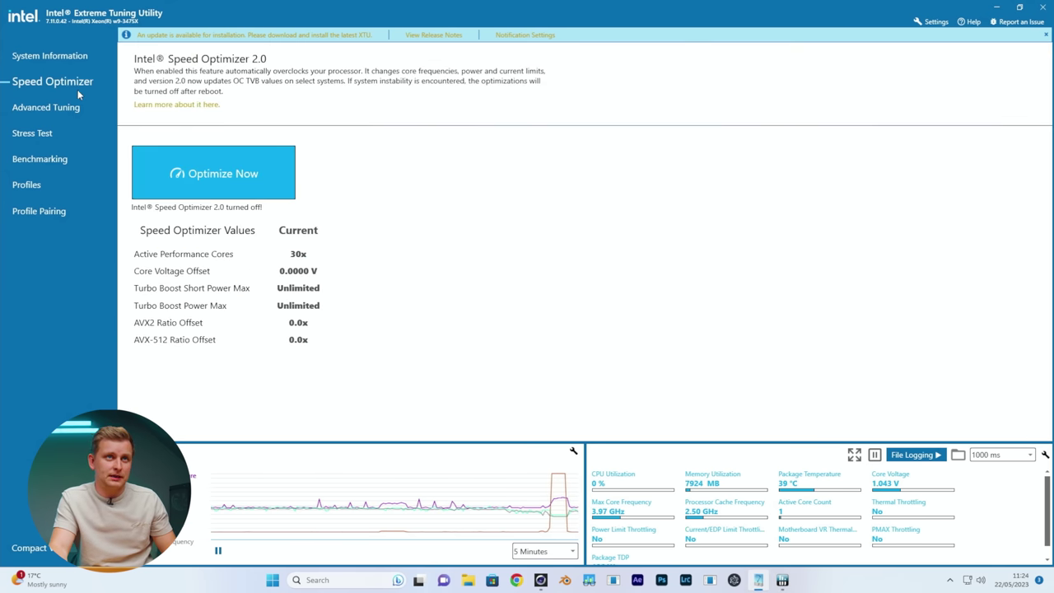
left_click(220, 174)
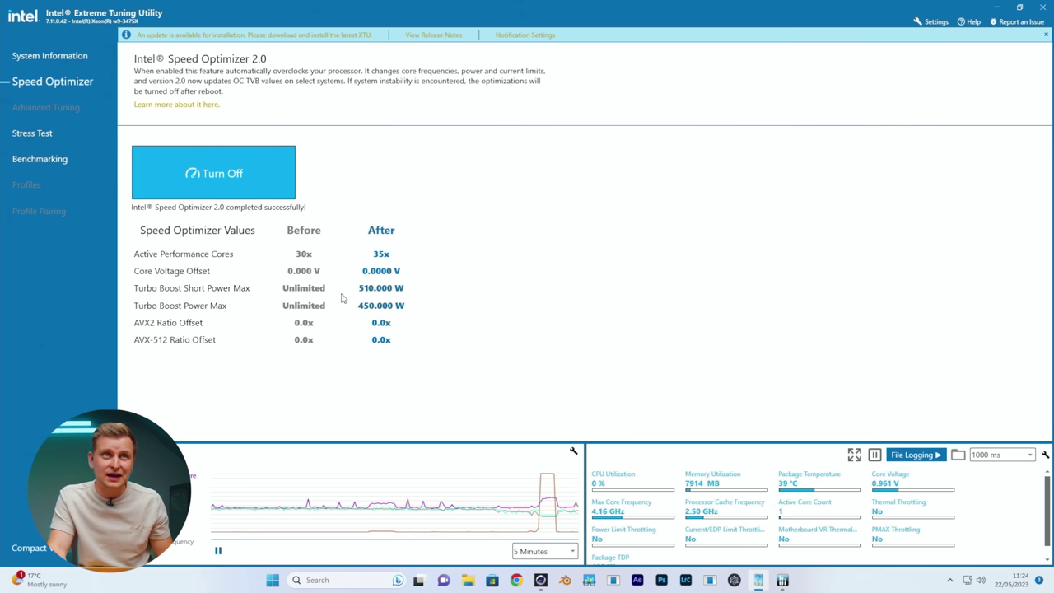
- Switch to Cinebench and run the multi-core CPU test with the Speed Optimizer settings active
key("alt+Tab")
key("alt+Tab")
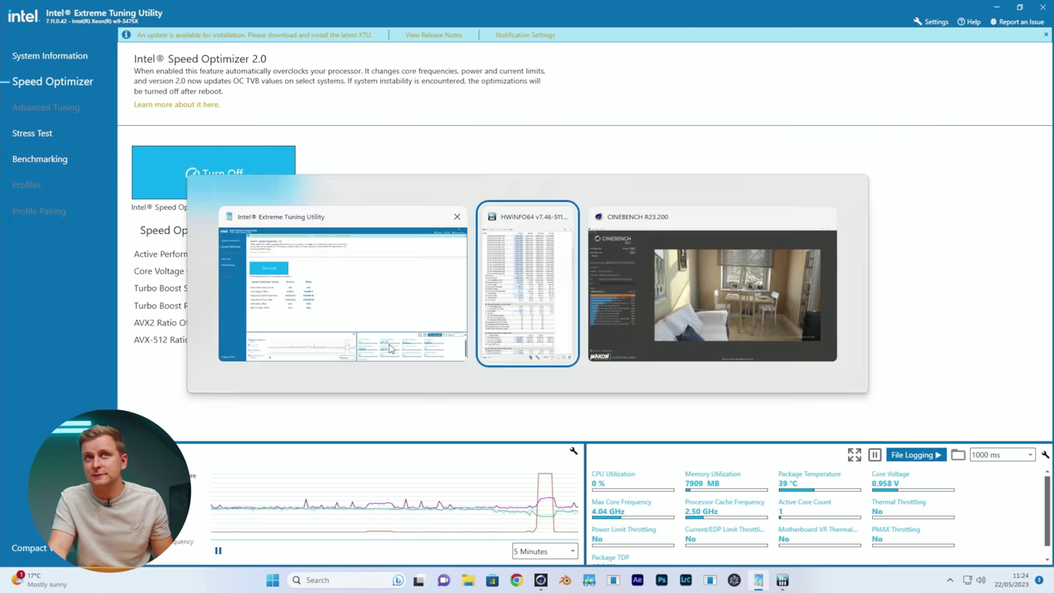
left_click(188, 89)
key("alt+Tab")
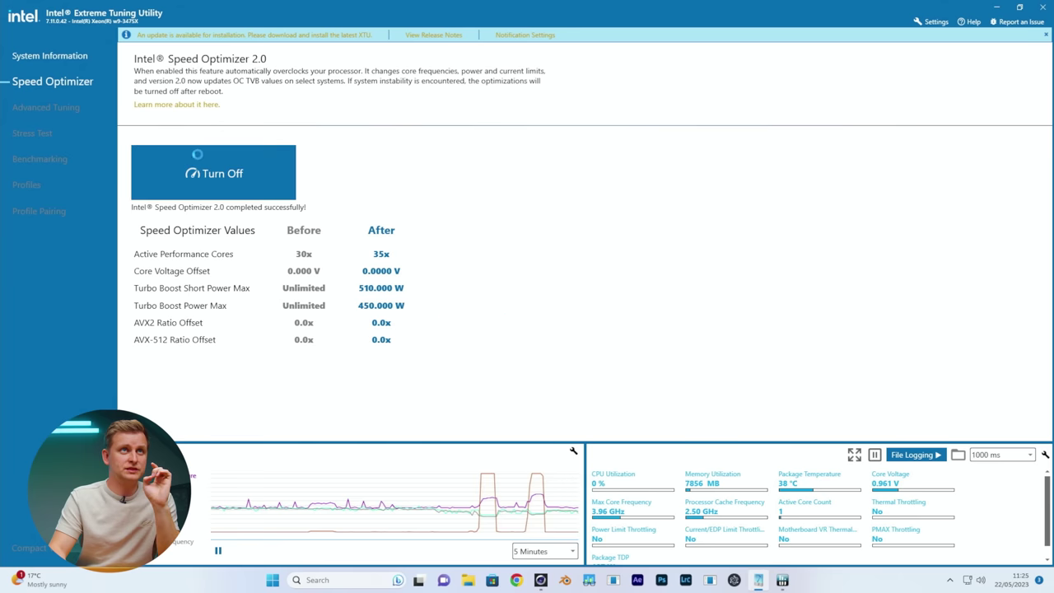
- Apply the saved FinalOC700w profile in Intel Extreme Tuning Utility and review its voltage, power and active-core ratio settings
left_click(49, 185)
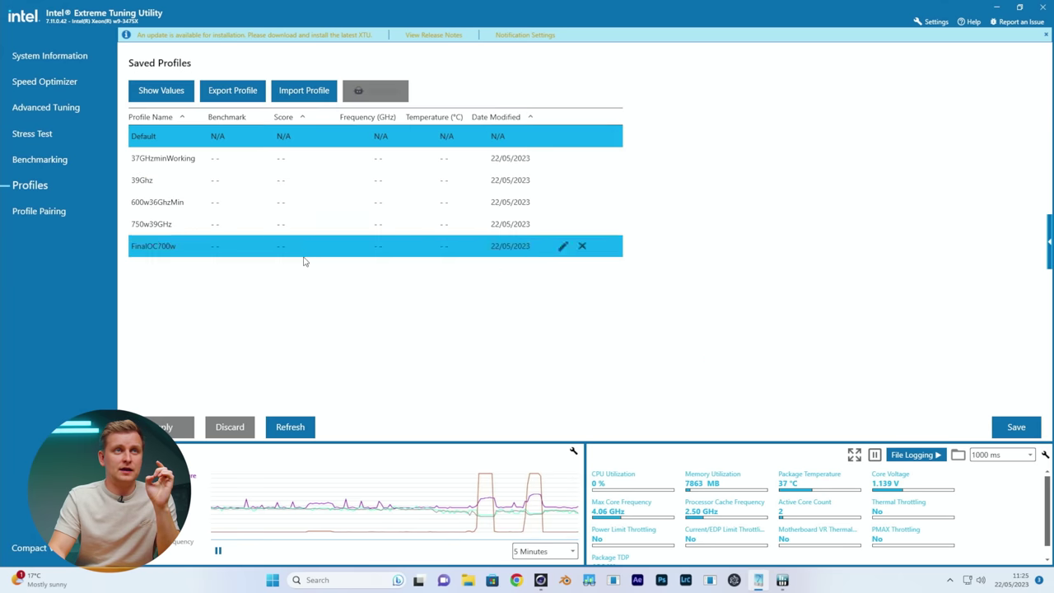
left_click(218, 247)
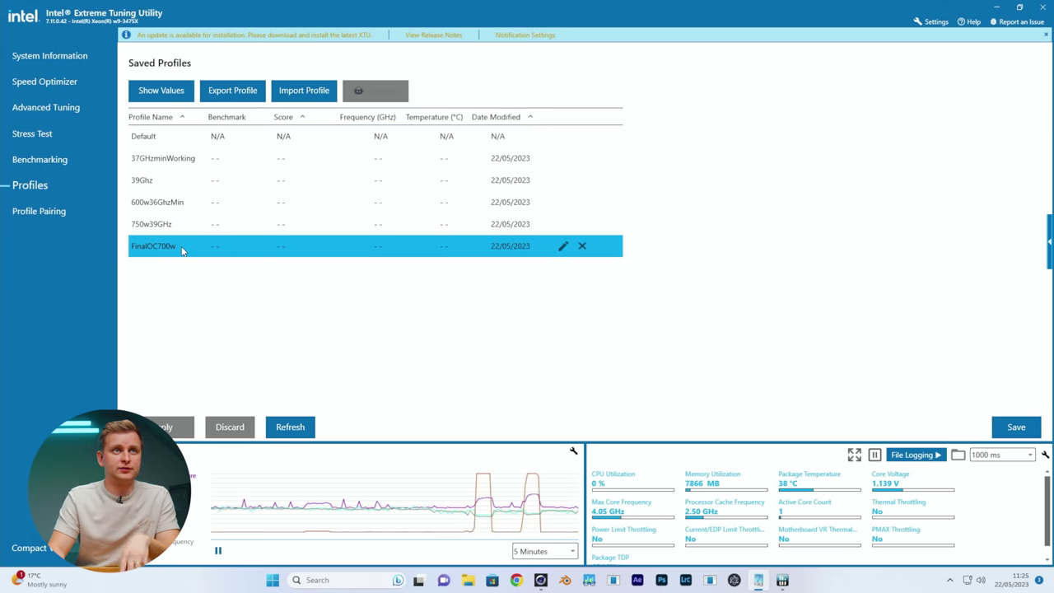
left_click(50, 107)
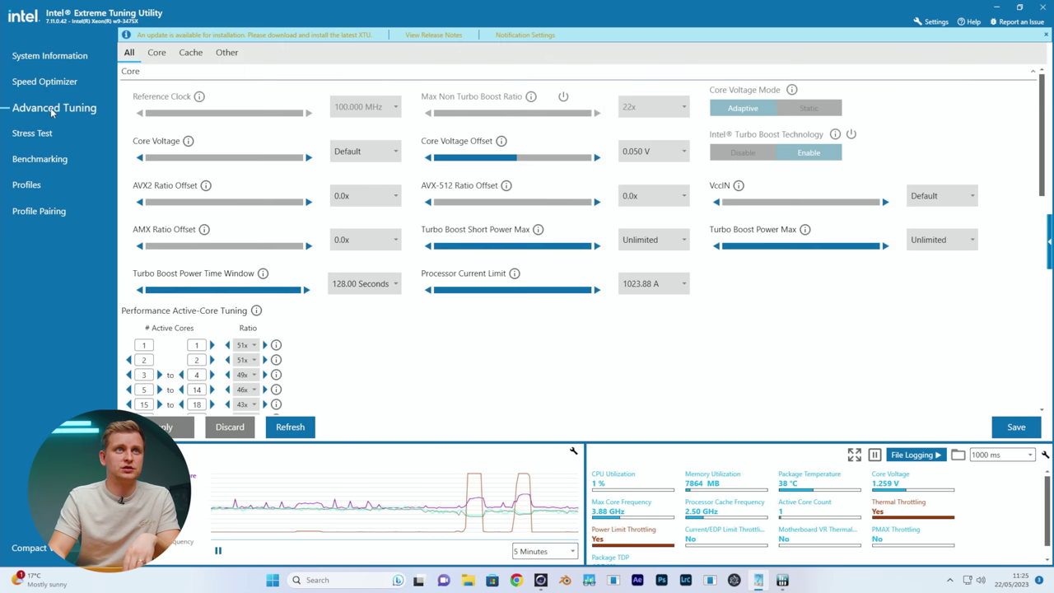
scroll(251, 360, "down", 2)
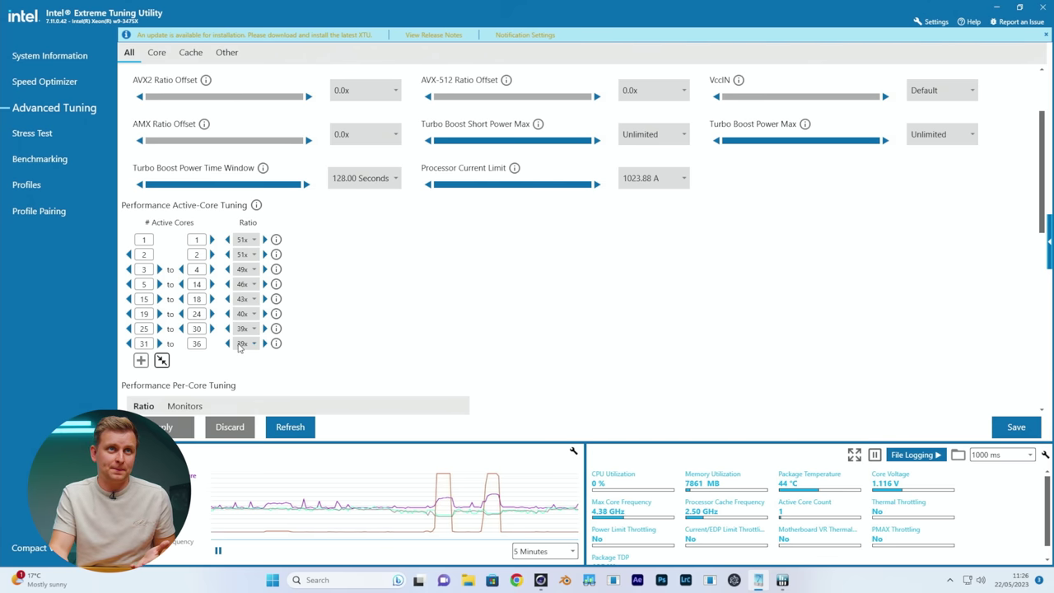
scroll(243, 352, "up", 1)
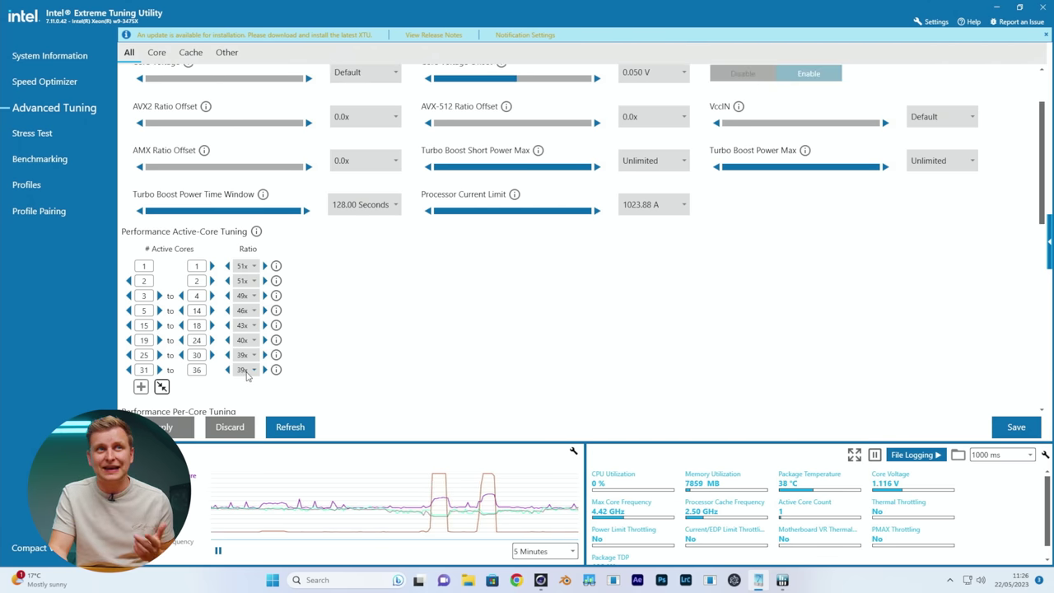
scroll(245, 372, "up", 3)
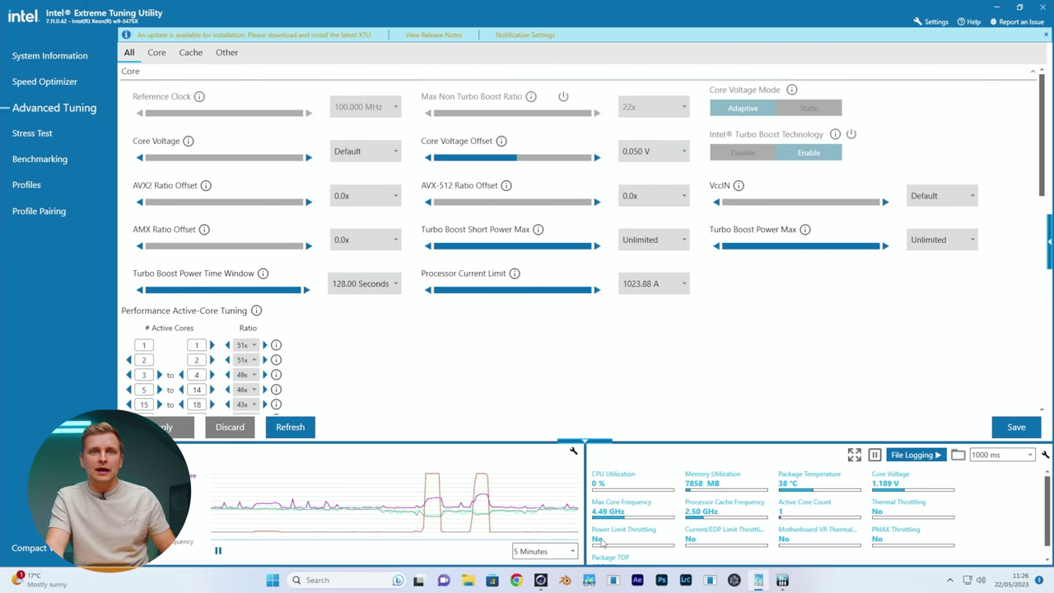
- Switch to Cinebench, run the multi-core CPU test on the FinalOC700w profile and check the CPU package power in HWiNFO64
left_click(541, 581)
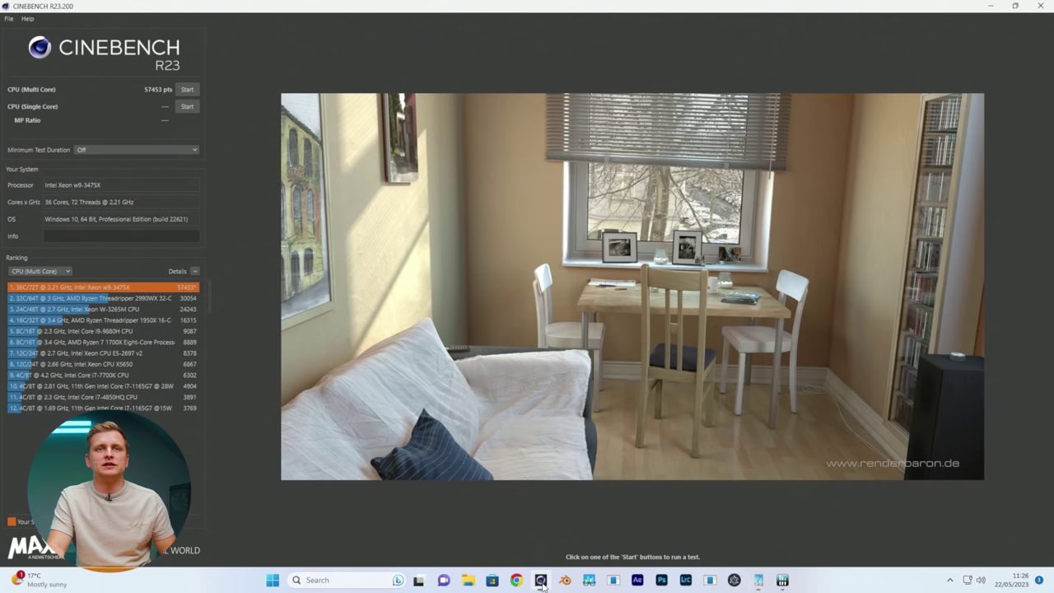
left_click(188, 90)
key("alt+Tab")
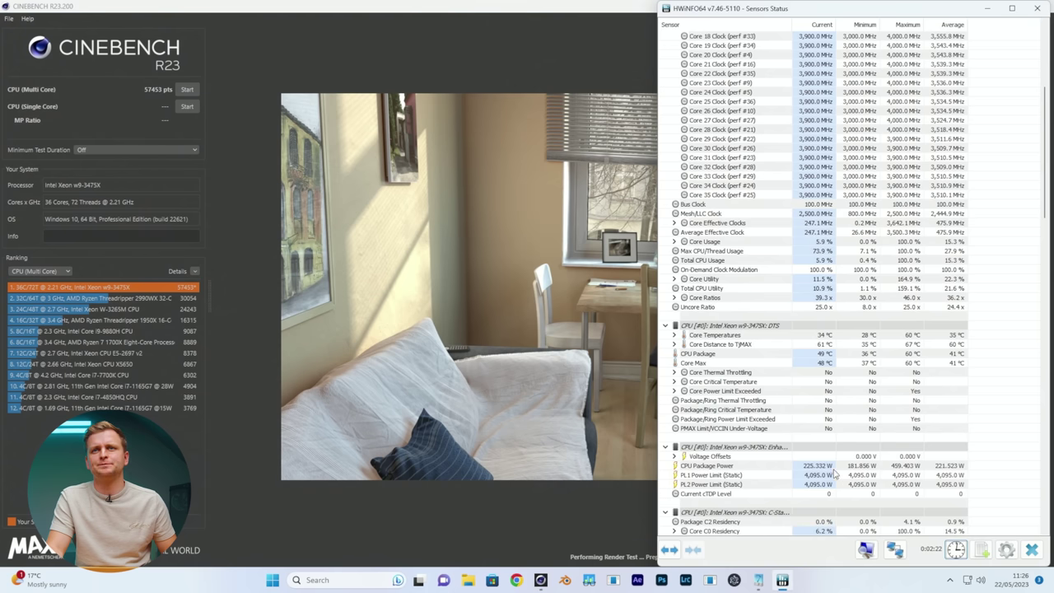
mouse_move(819, 471)
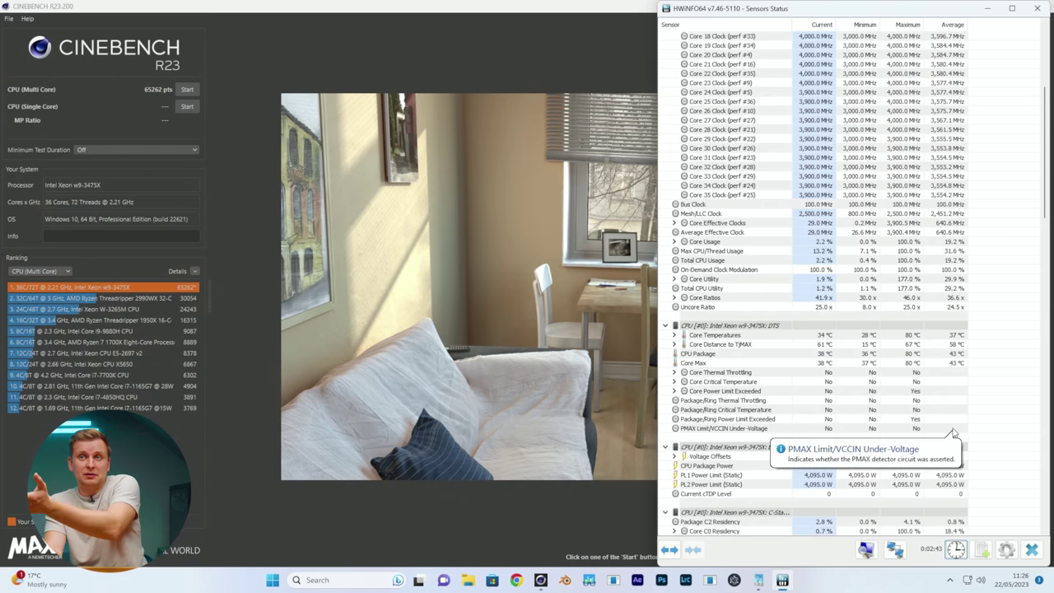
mouse_move(898, 469)
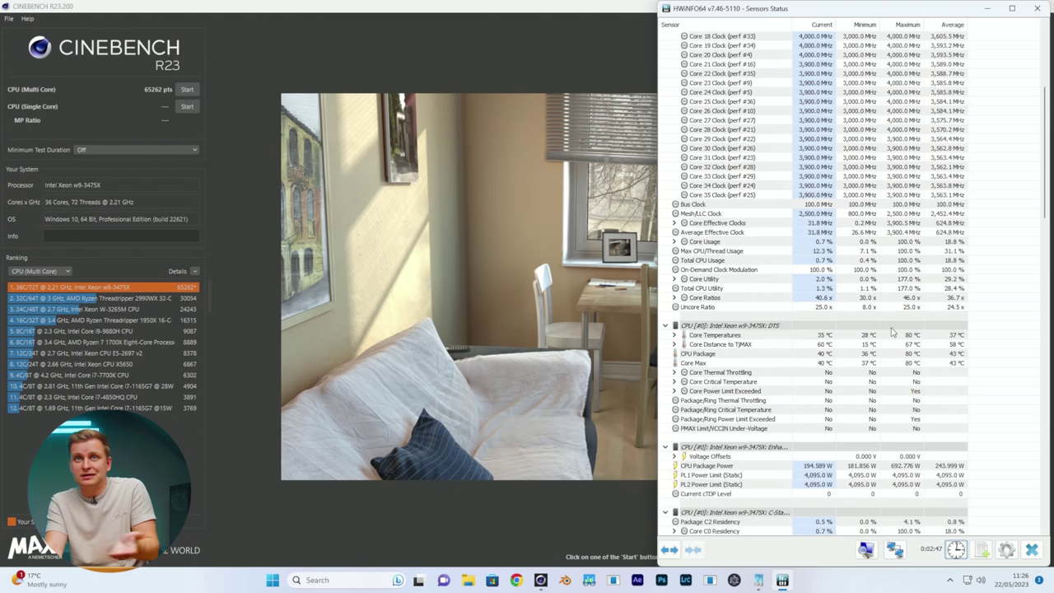
- Switch to Intel Extreme Tuning Utility, raise the ratio for 25 to 36 active cores to 40x and apply it
key("alt+Tab")
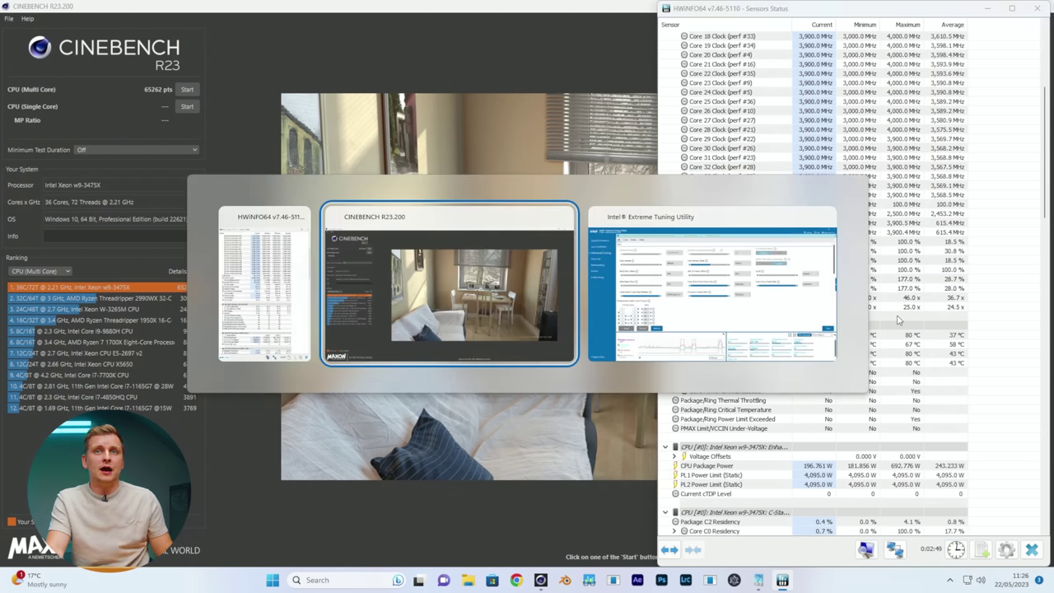
key("alt+Tab")
scroll(306, 374, "down", 2)
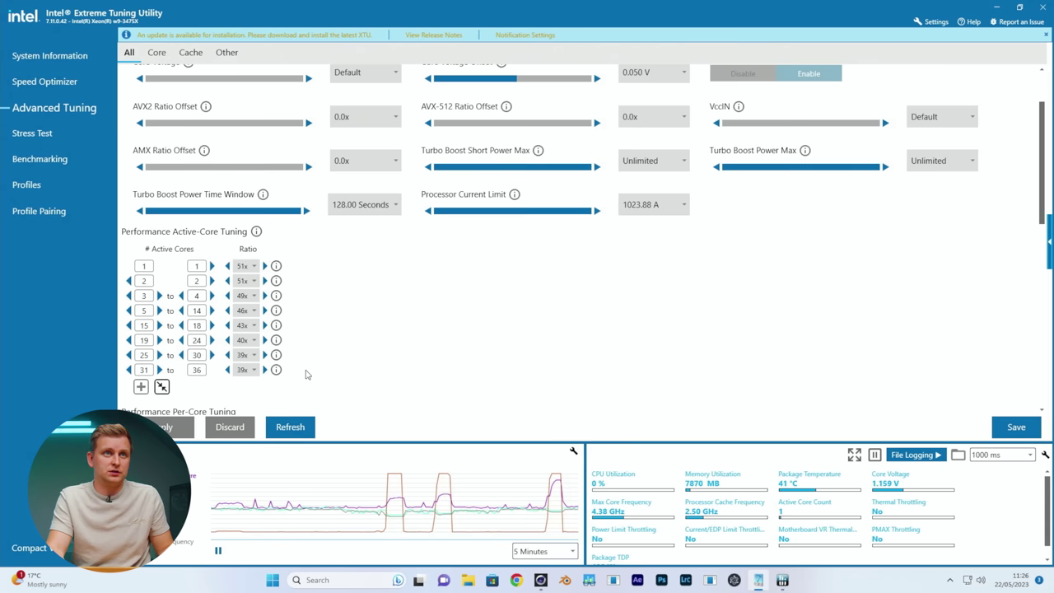
left_click(264, 370)
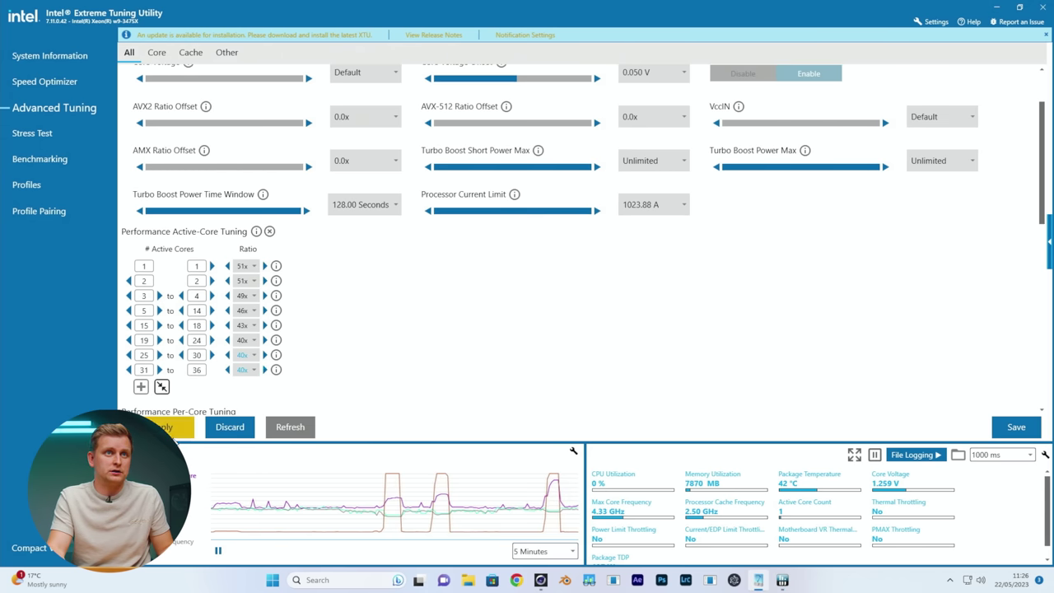
left_click(169, 429)
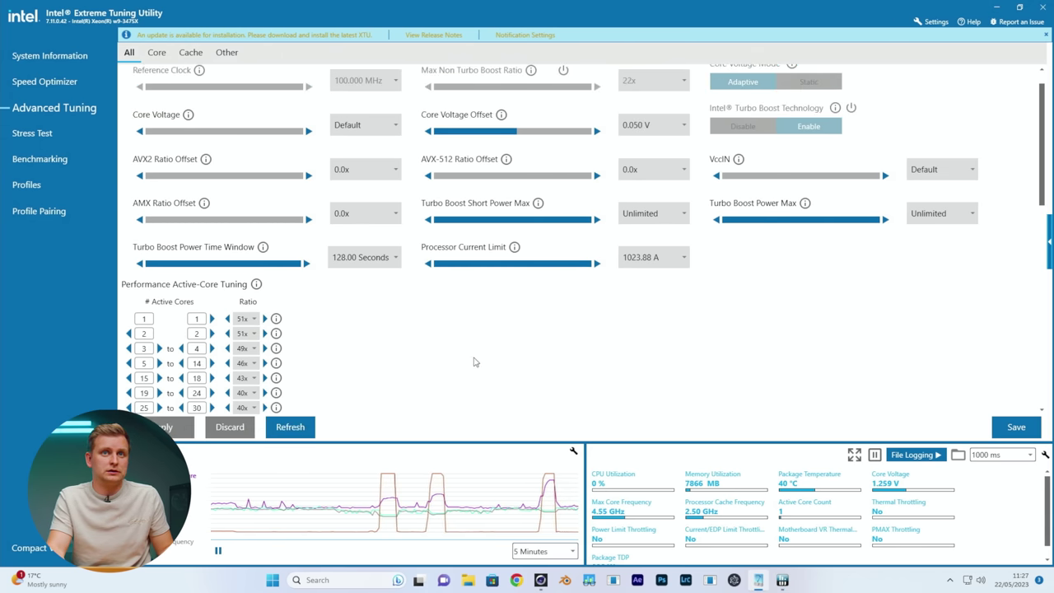
- Rerun the multi-core CPU test in Cinebench and examine the core clocks, temperatures and package power in HWiNFO64
key("alt+Tab")
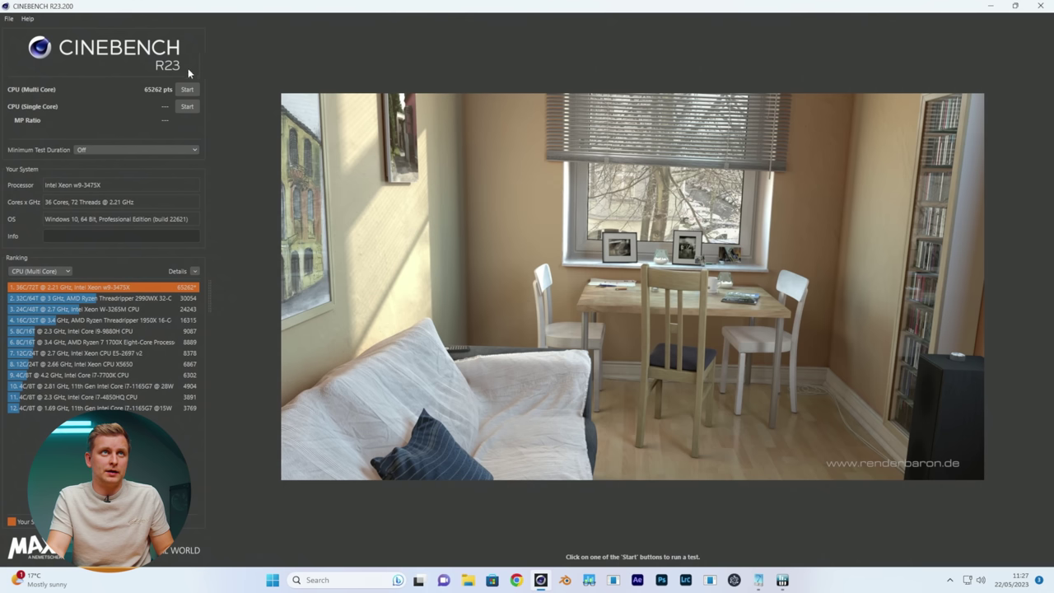
key("alt+Tab")
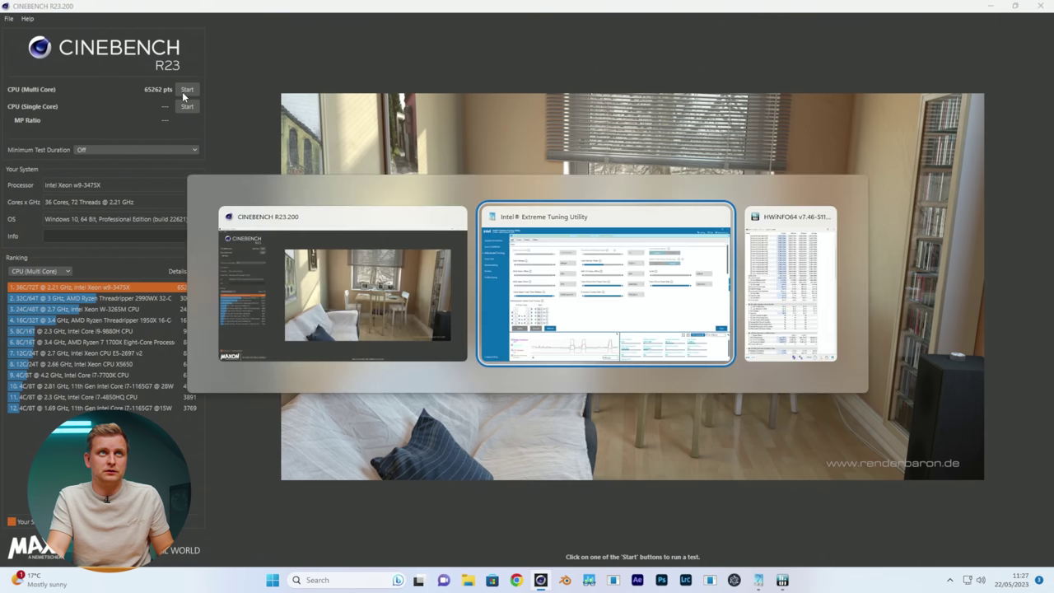
key("alt+Tab")
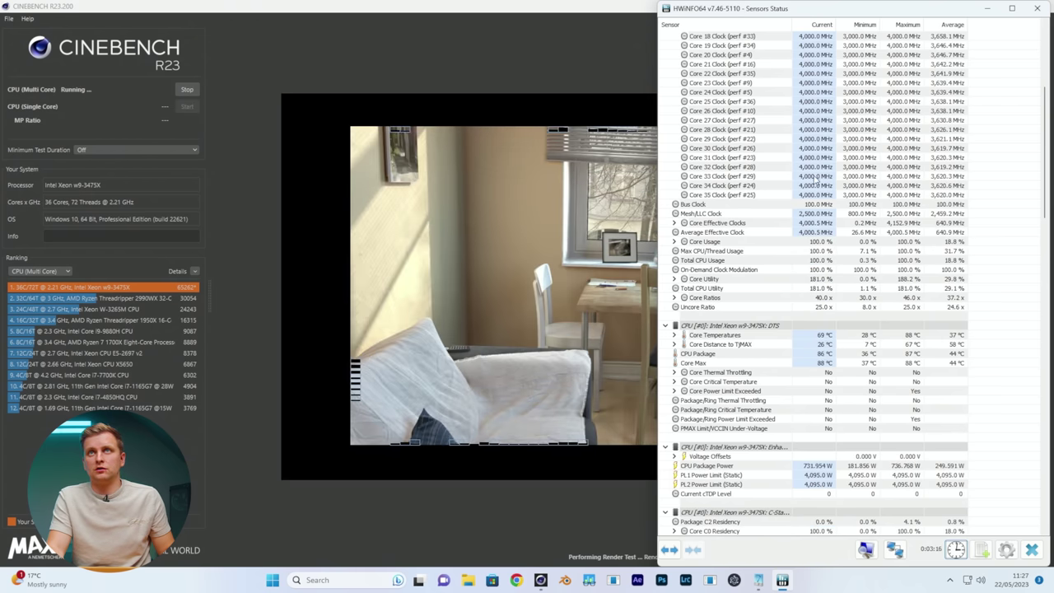
scroll(811, 173, "up", 8)
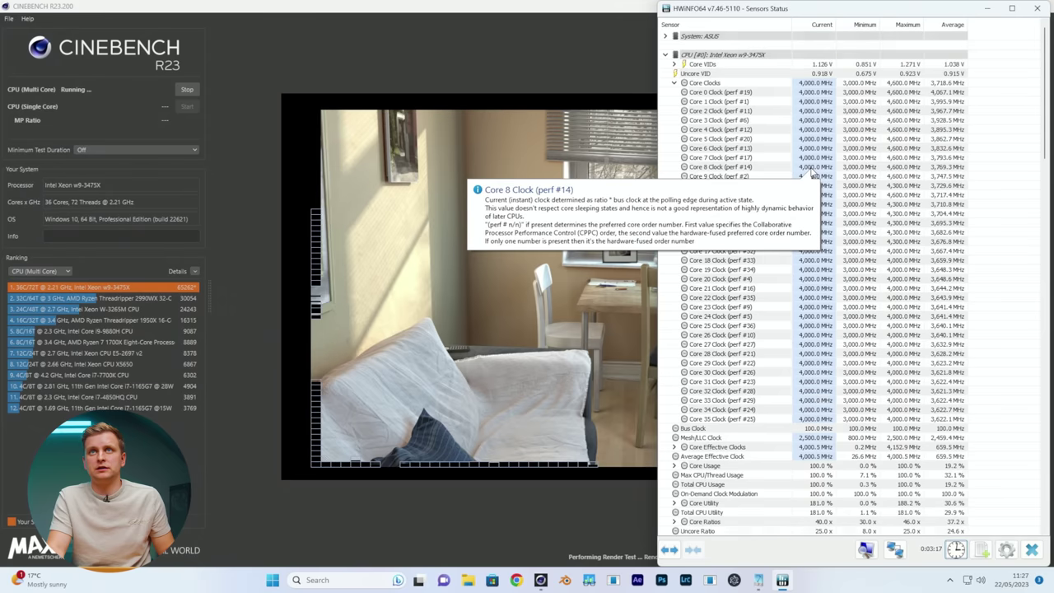
scroll(811, 173, "down", 12)
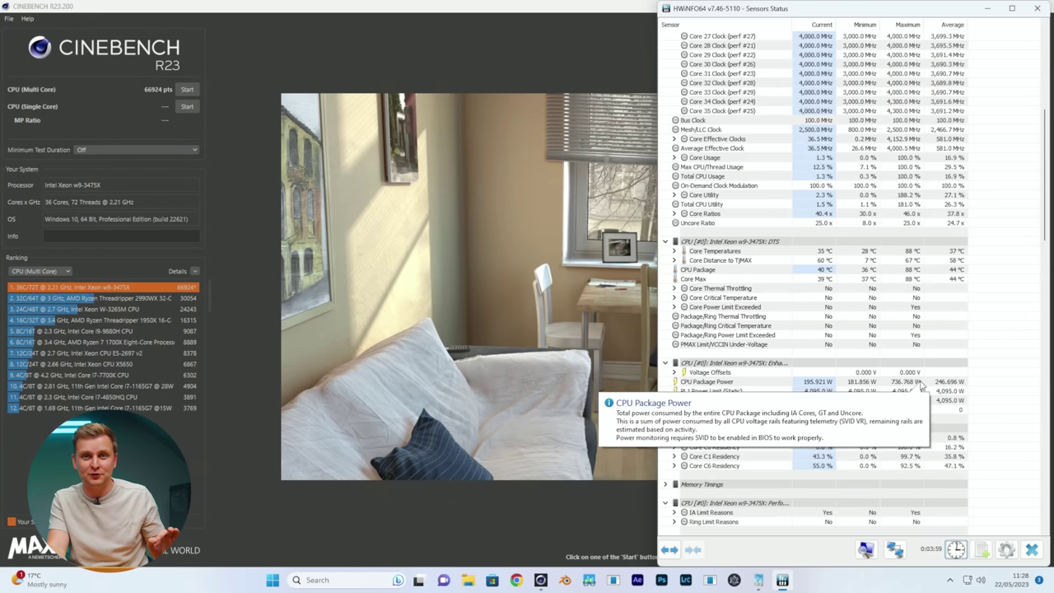
- Switch to Intel Extreme Tuning Utility, raise the ratio for 19 to 36 active cores to 41x and apply it
key("alt+Tab")
key("alt+Tab")
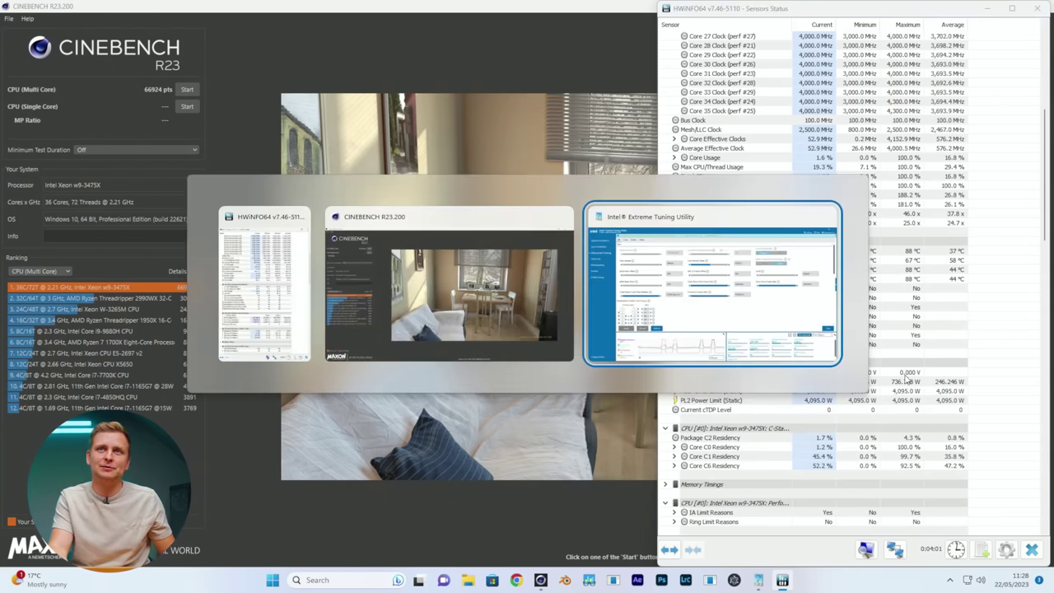
scroll(389, 352, "down", 2)
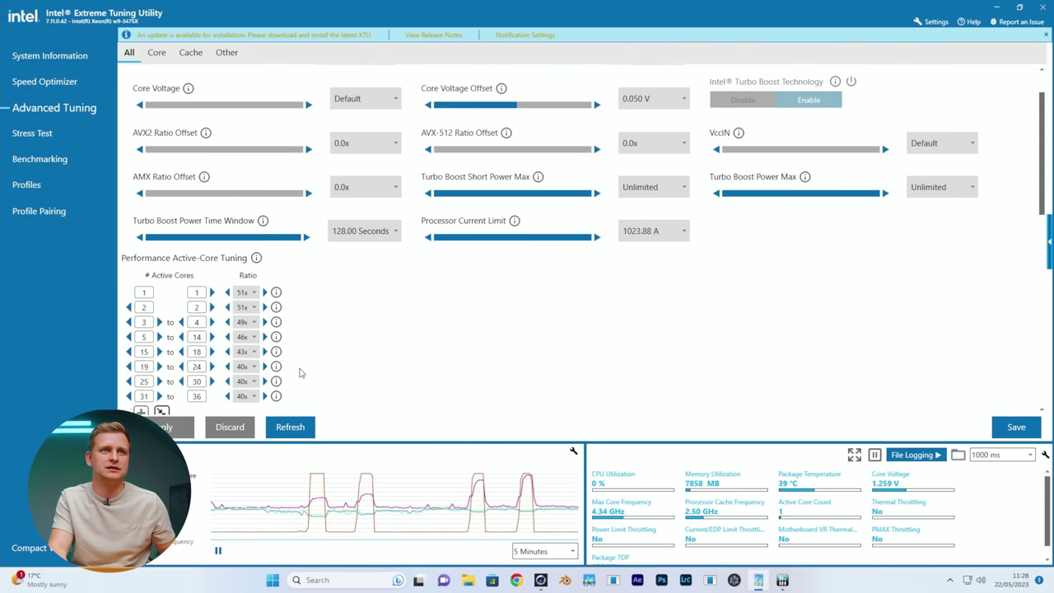
mouse_move(275, 369)
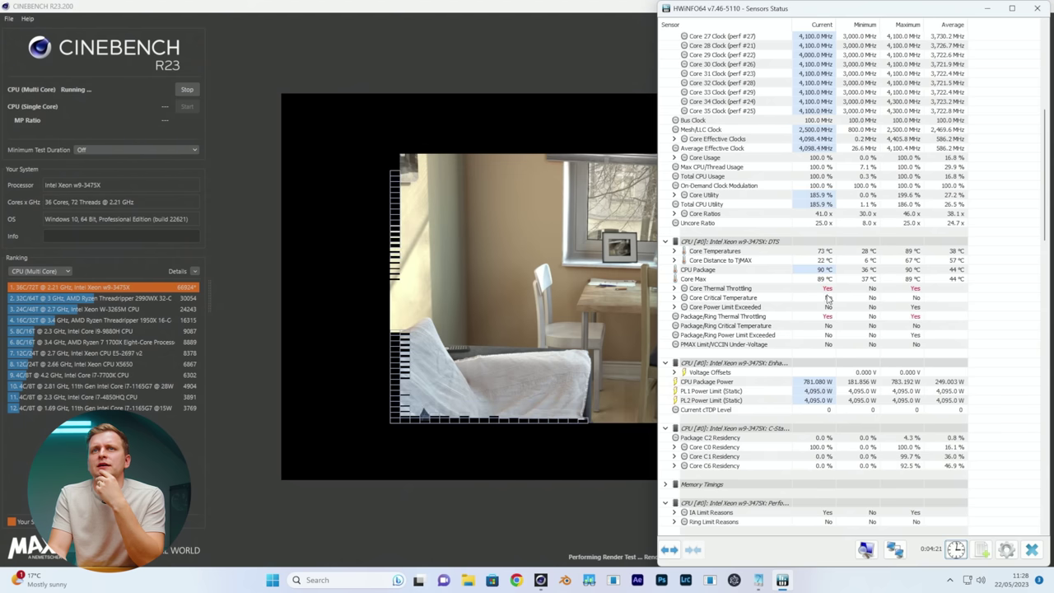
- Rerun the multi-core CPU test in Cinebench and check thermal throttling and CPU package power in HWiNFO64
mouse_move(829, 294)
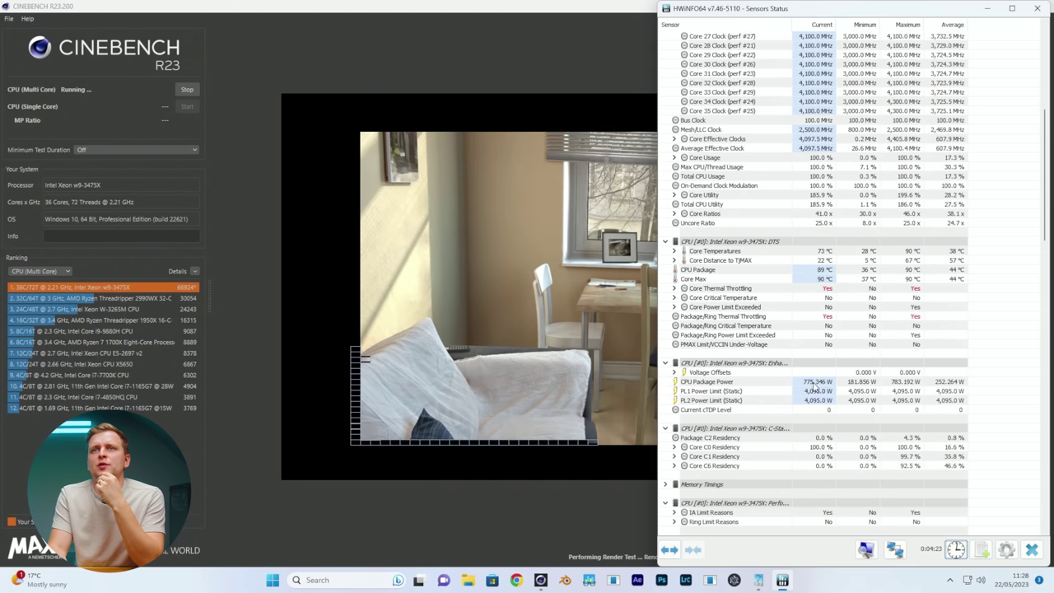
mouse_move(814, 387)
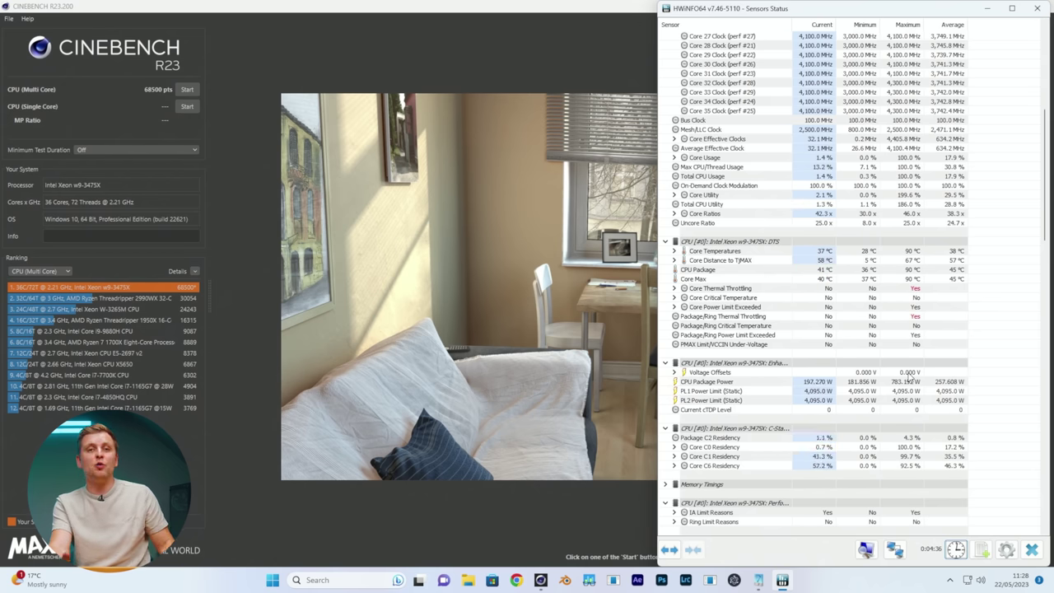
mouse_move(910, 375)
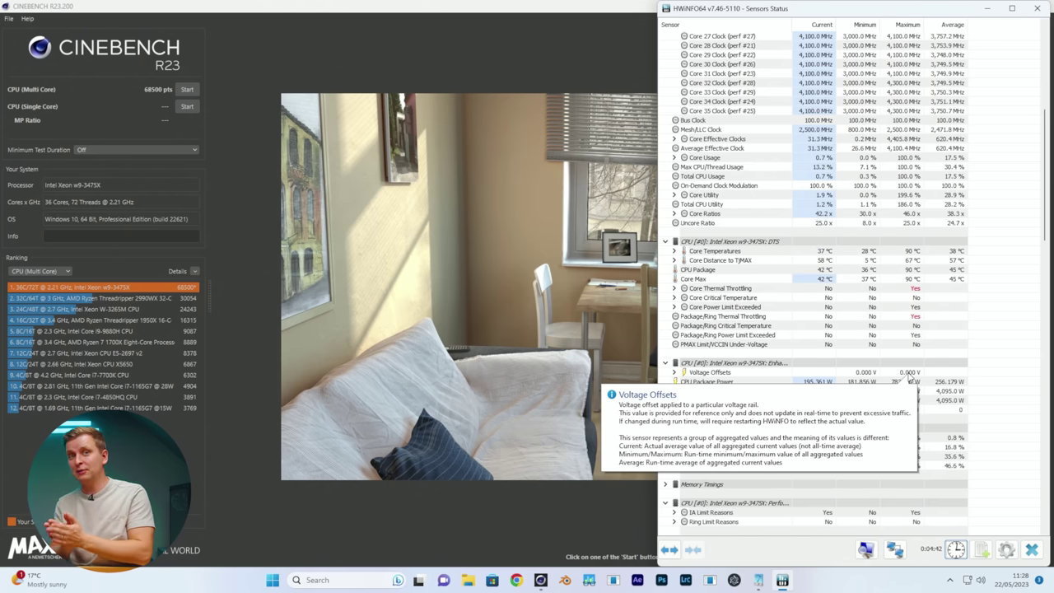
- In Intel Extreme Tuning Utility, apply 40x for 19 to 24 active cores and 39x for 25 to 36, then switch to HWiNFO64
key("alt+Tab")
left_click(768, 323)
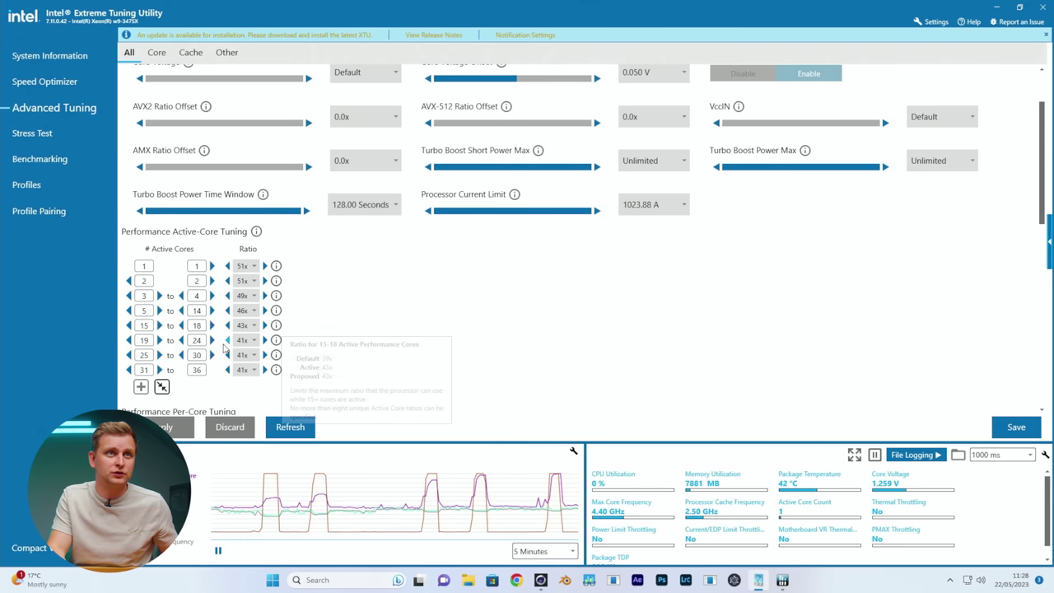
scroll(229, 375, "down", 1)
key("alt+Tab")
left_click(559, 339)
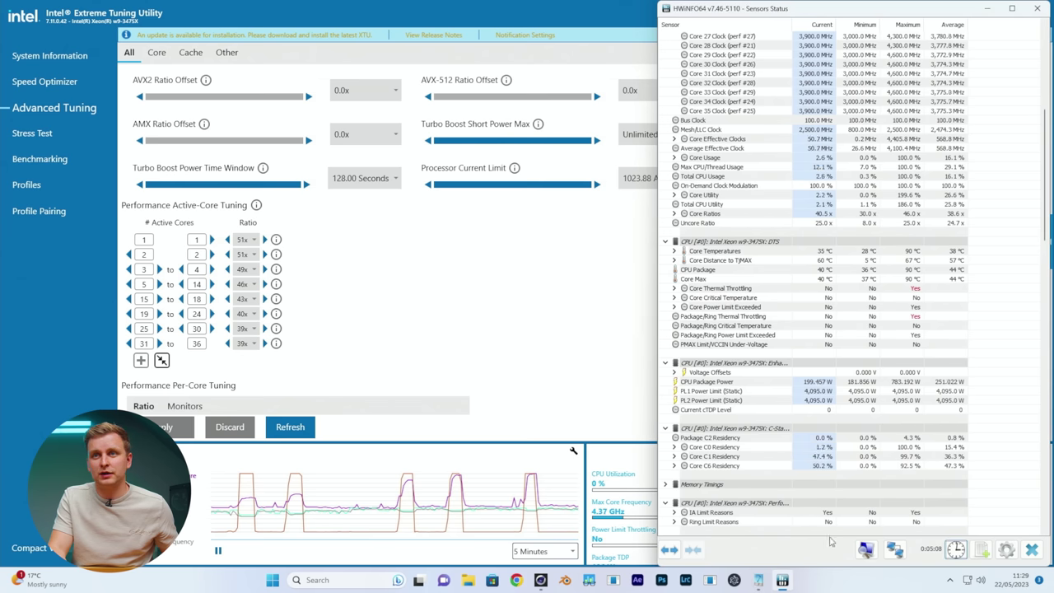
- Switch to Cinebench, start the multi-core test with a minimum duration of 10 minutes (Test Throttling) and bring up HWiNFO64
key("alt+Tab")
key("alt+Tab")
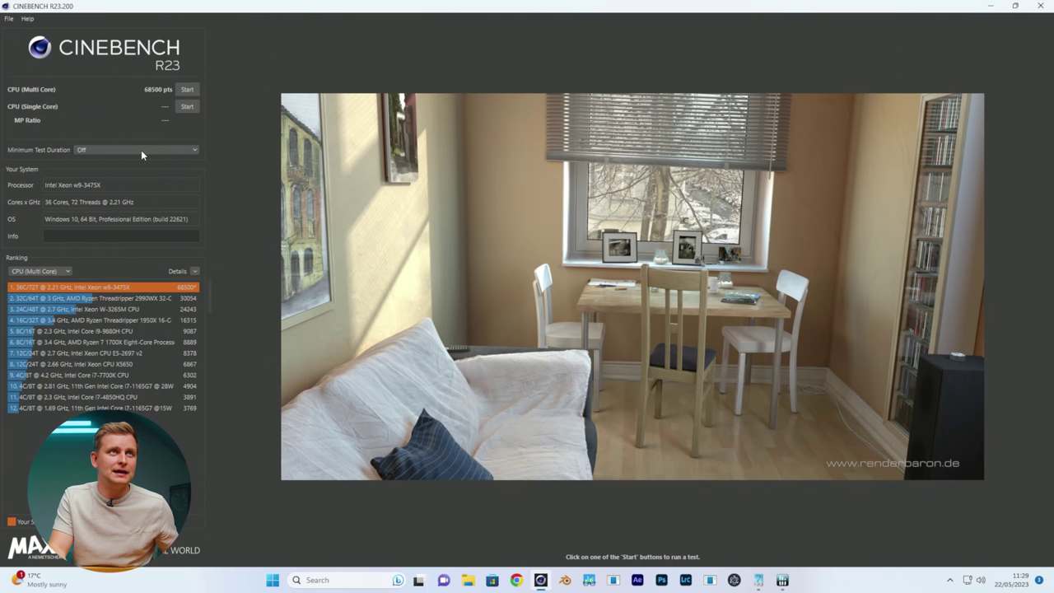
left_click(181, 101)
key("alt+Tab")
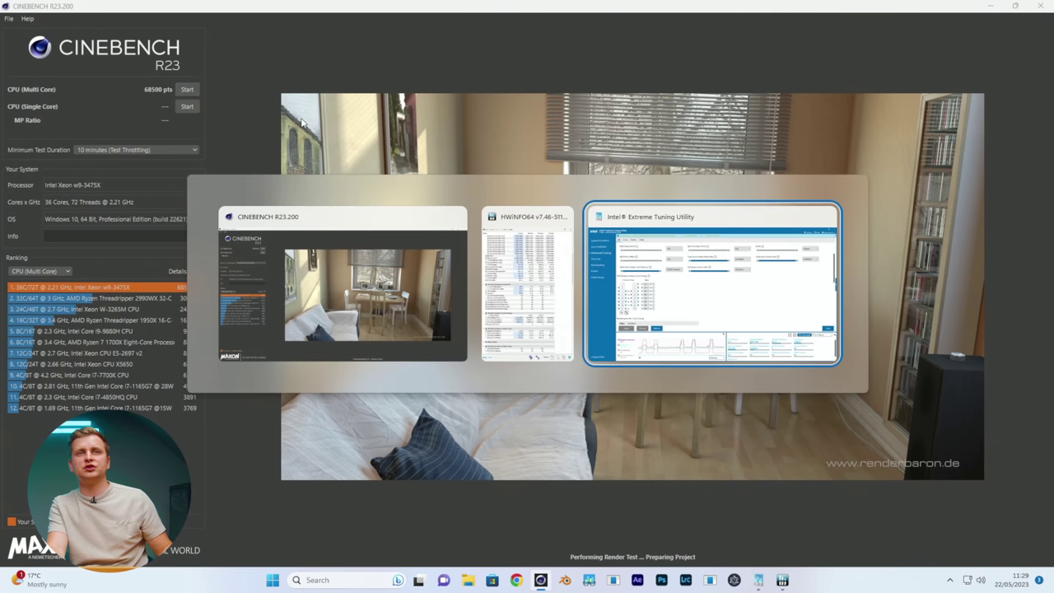
left_click(527, 284)
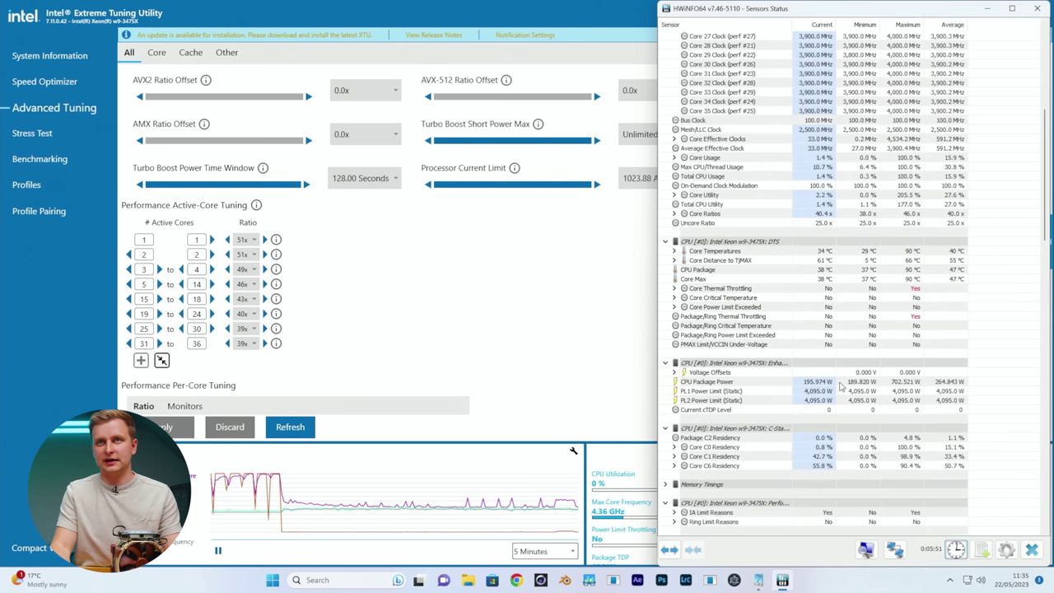
- Examine the CPU package power and core temperatures that HWiNFO64 recorded for the long test
mouse_move(815, 388)
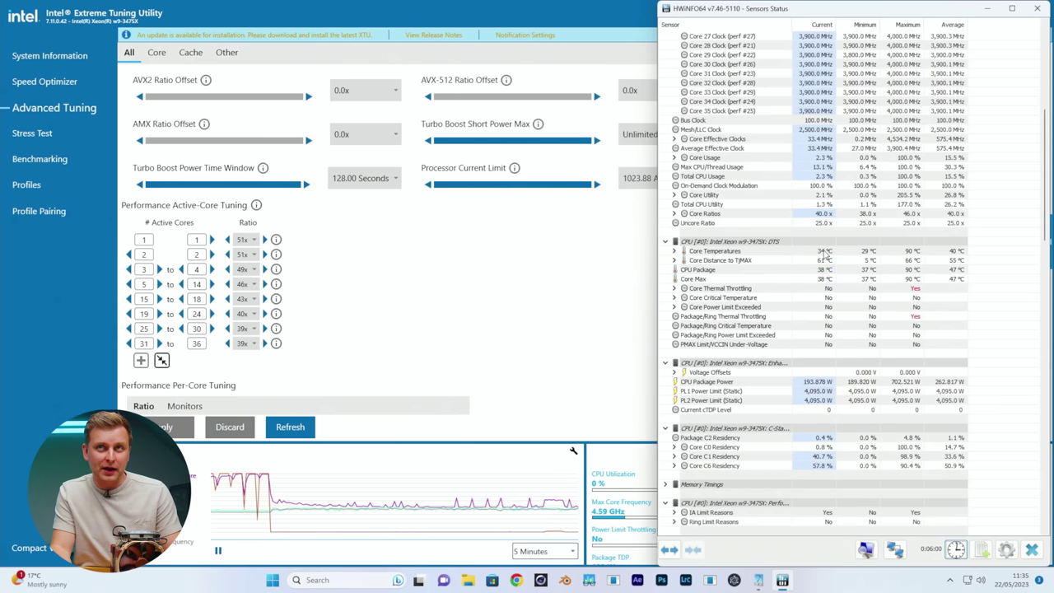
mouse_move(826, 257)
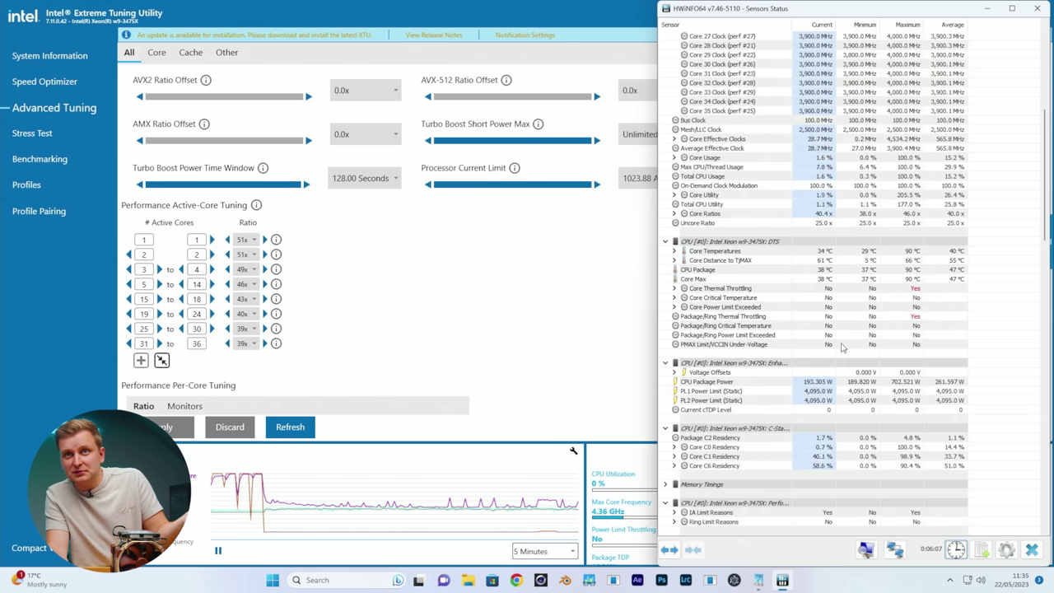
mouse_move(808, 392)
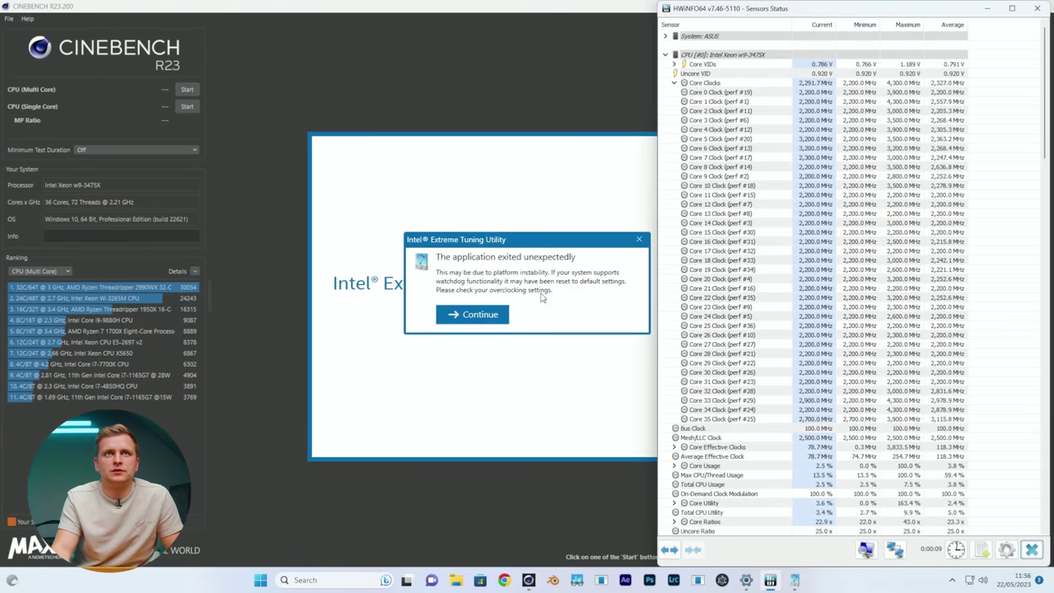
- Dismiss the unexpected-exit notice in Intel Extreme Tuning Utility and review its Advanced Tuning and Speed Optimizer values
left_click(473, 314)
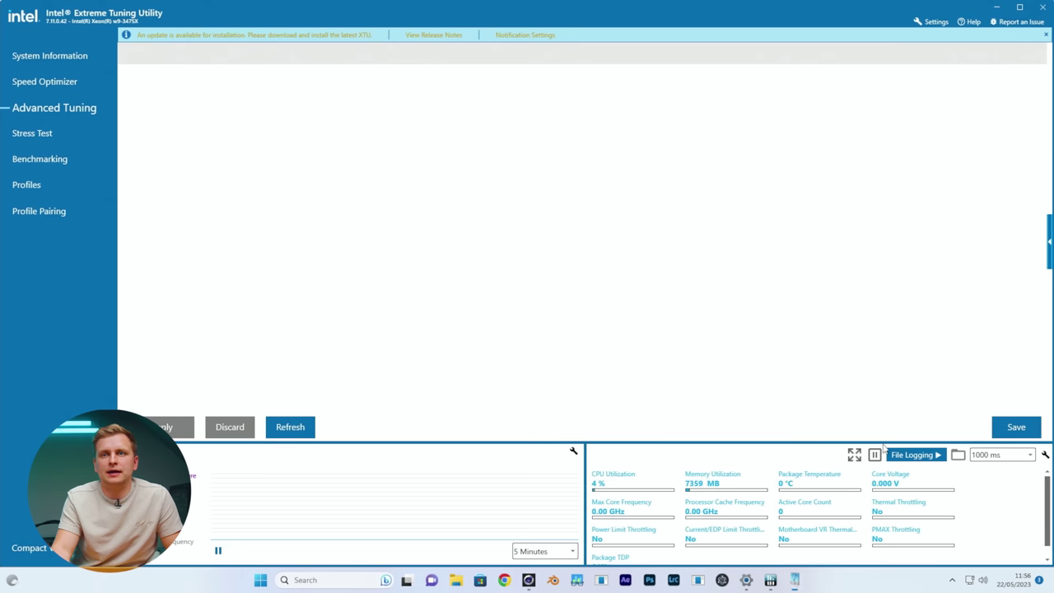
key("alt+Tab")
left_click(473, 332)
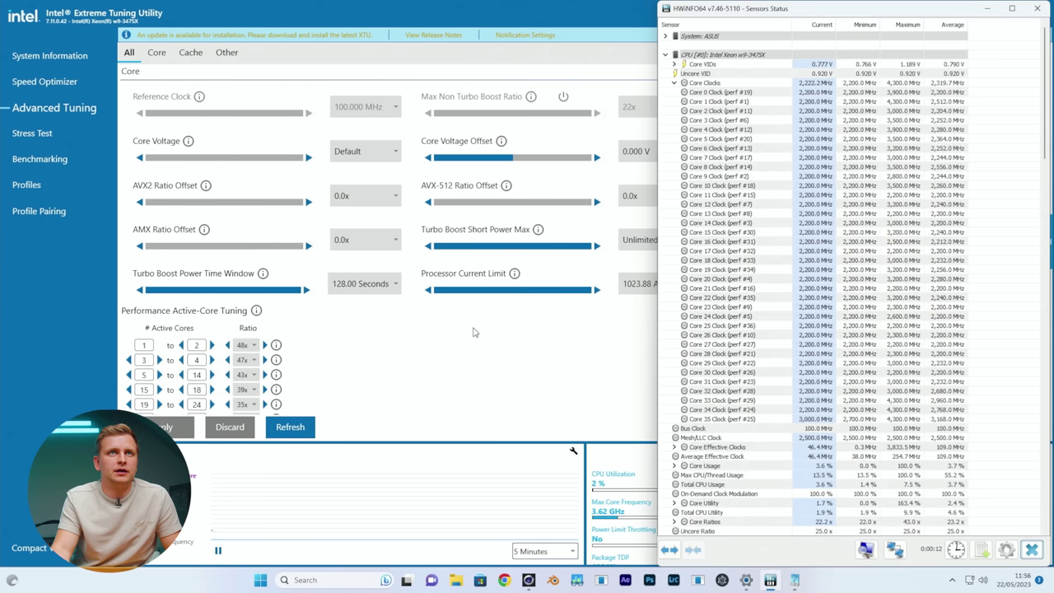
left_click(130, 111)
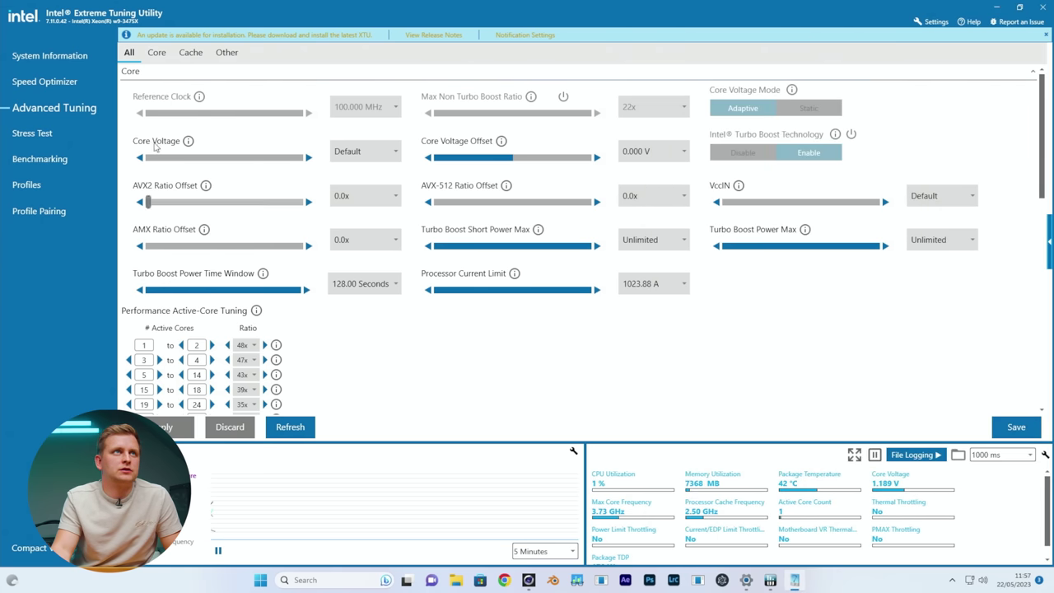
left_click(74, 81)
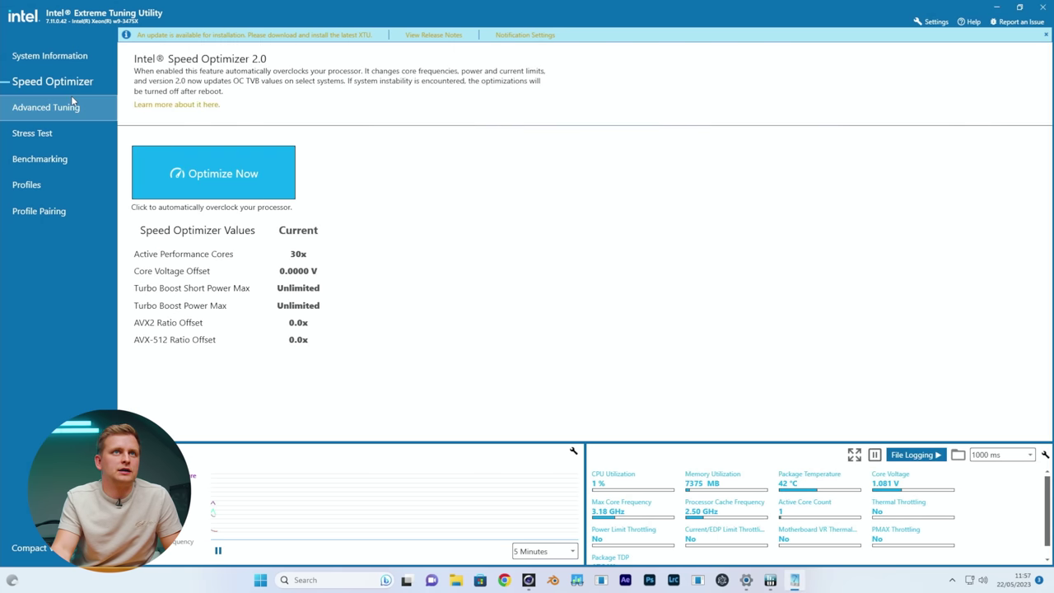
left_click(72, 102)
- Check the idle core clocks, temperatures and package power in HWiNFO64, and run the multi-core CPU test in Cinebench at default settings
key("alt+Tab")
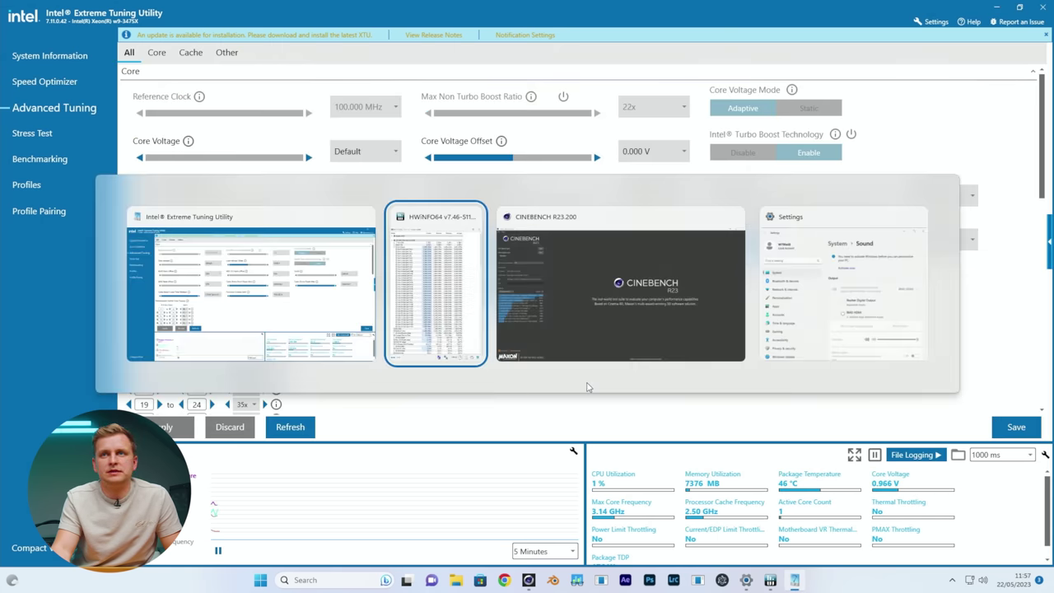
key("alt+Tab")
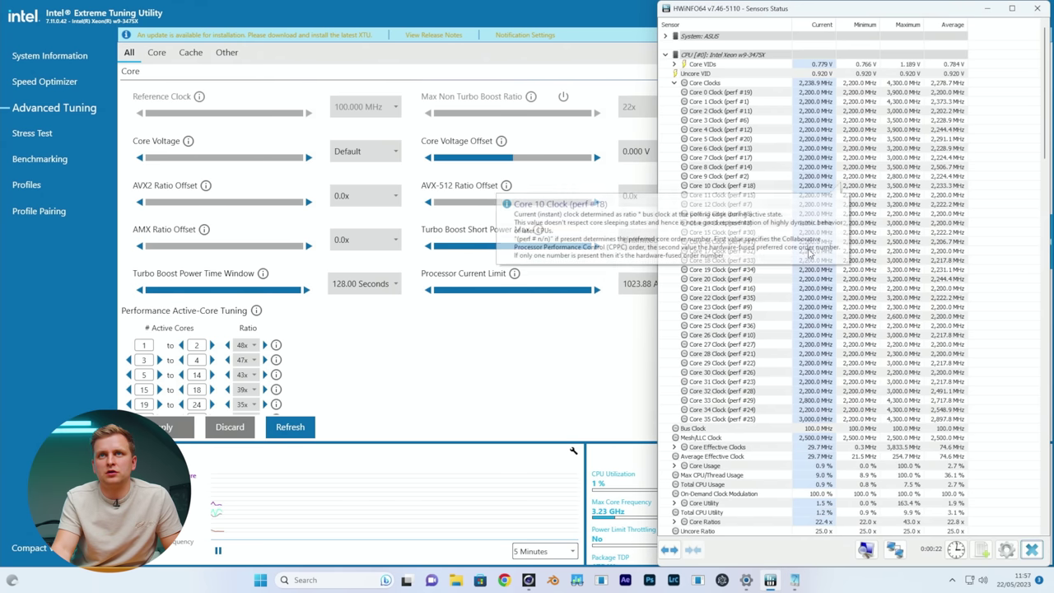
scroll(986, 376, "down", 10)
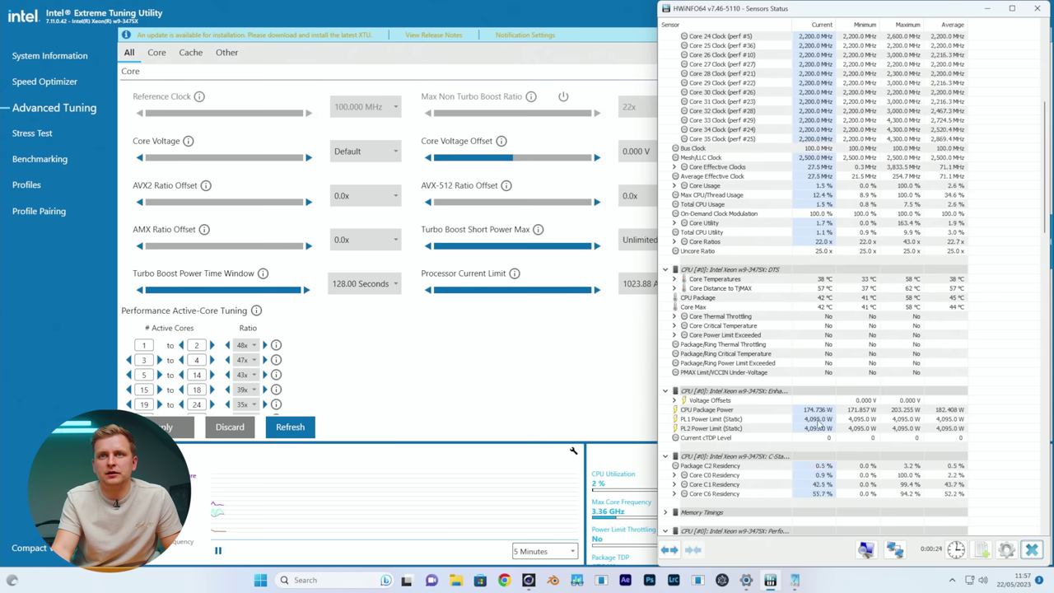
mouse_move(812, 416)
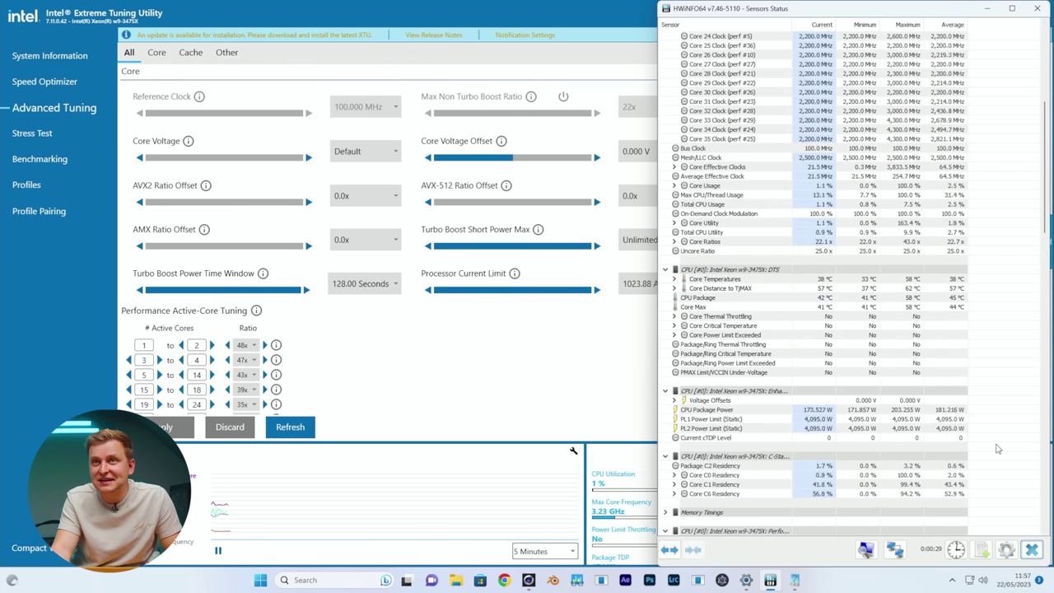
scroll(997, 449, "up", 2)
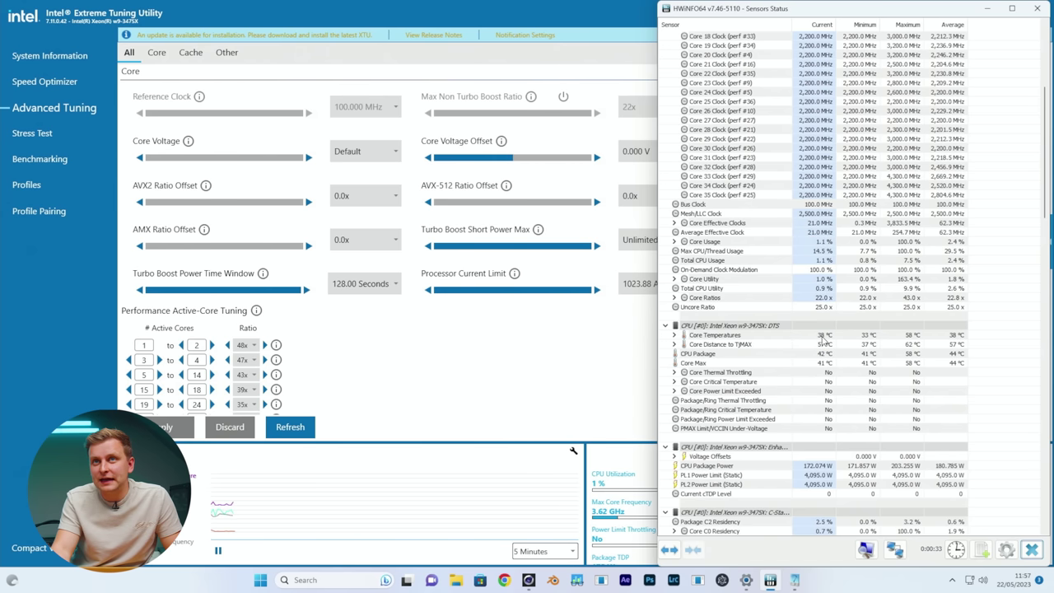
key("alt+Tab")
left_click(706, 338)
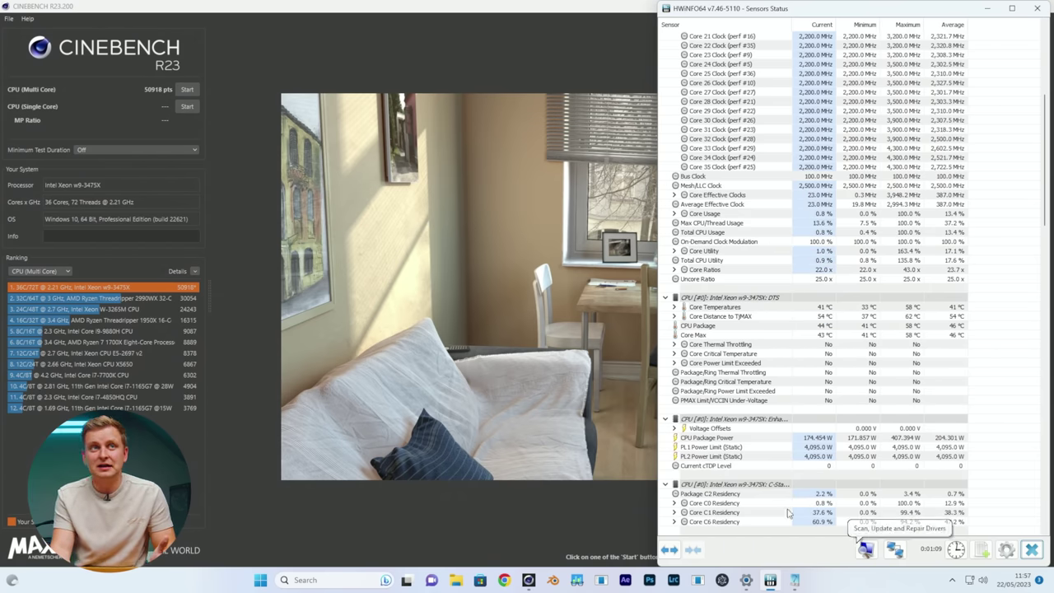
- Overclock the processor automatically with Speed Optimizer in Intel Extreme Tuning Utility and rerun the multi-core CPU test in Cinebench
key("alt+Tab")
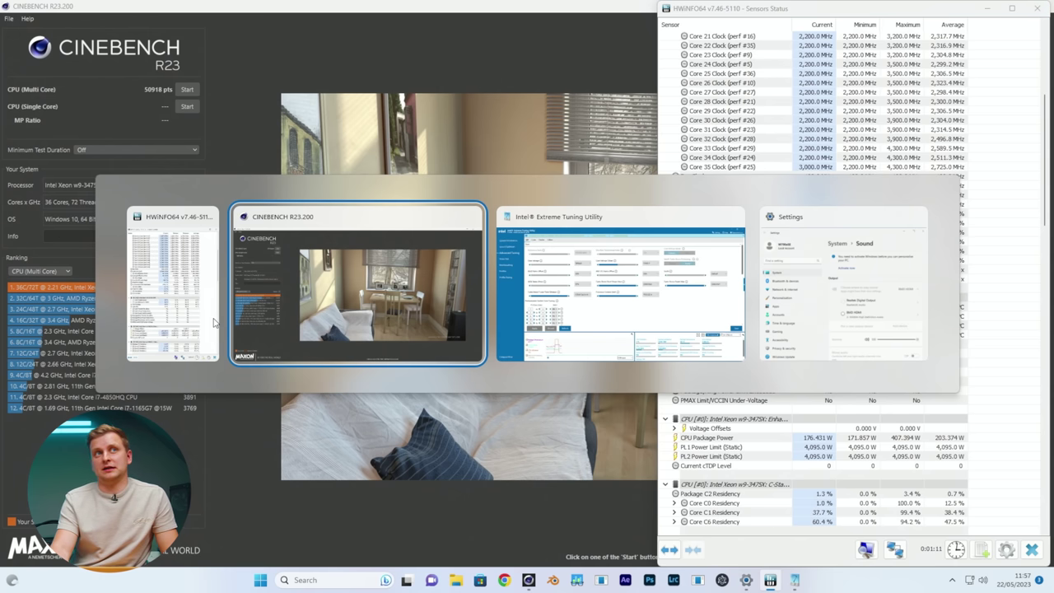
key("alt+Tab")
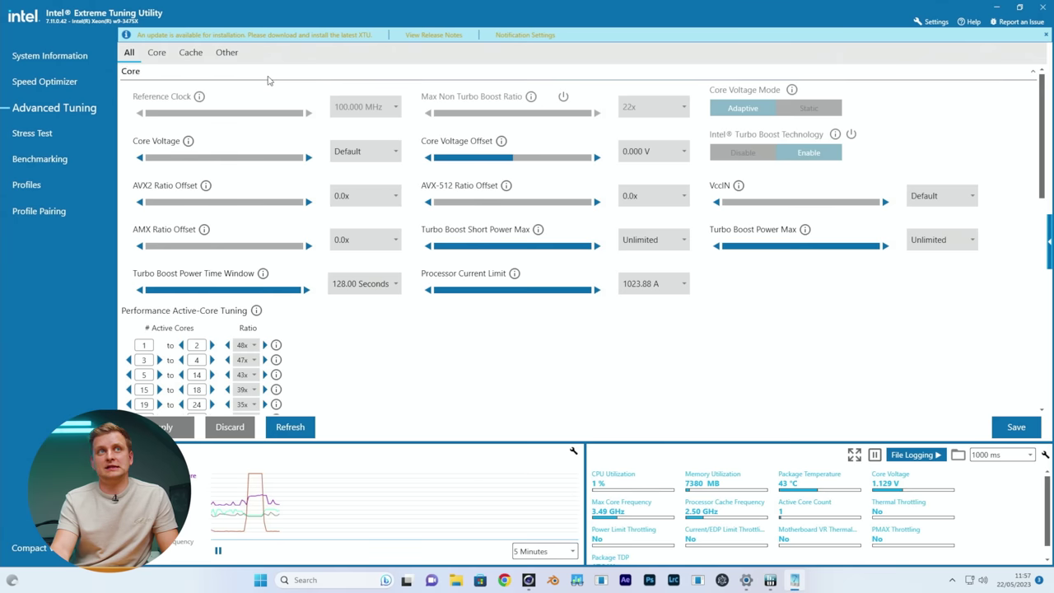
left_click(45, 82)
left_click(255, 171)
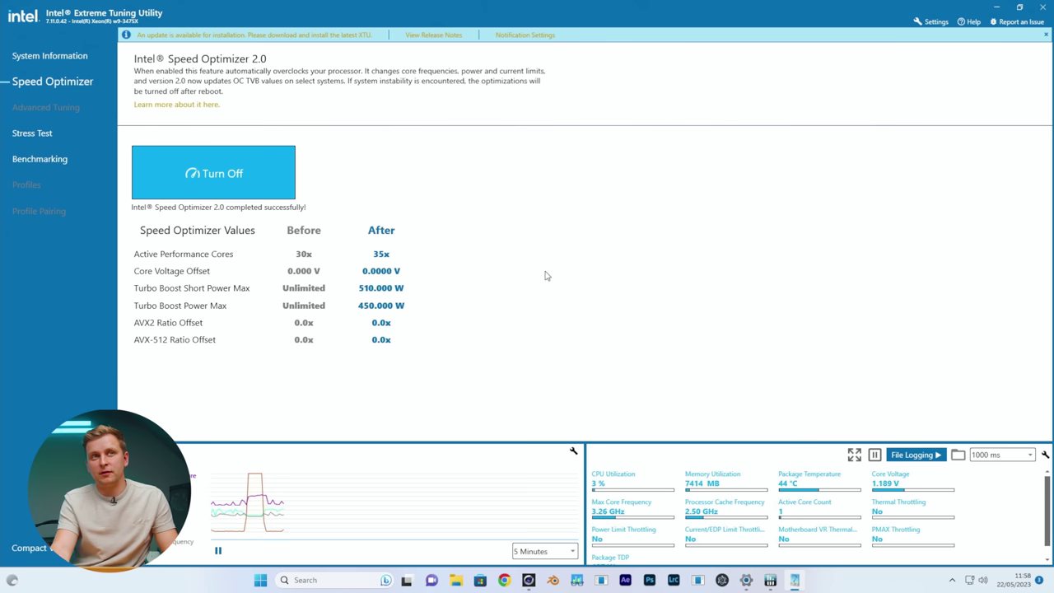
key("alt+Tab")
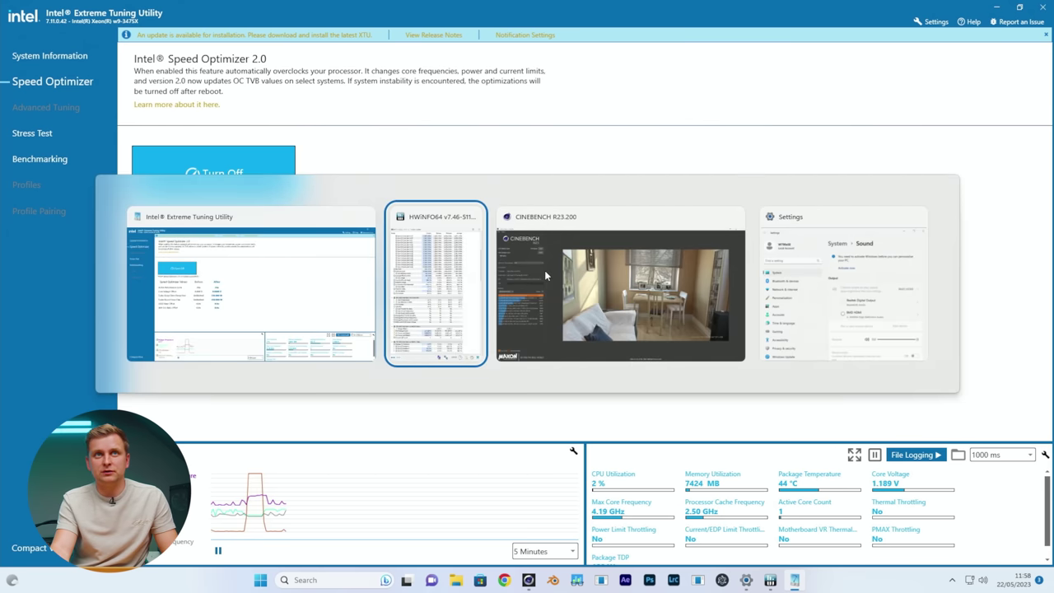
left_click(545, 276)
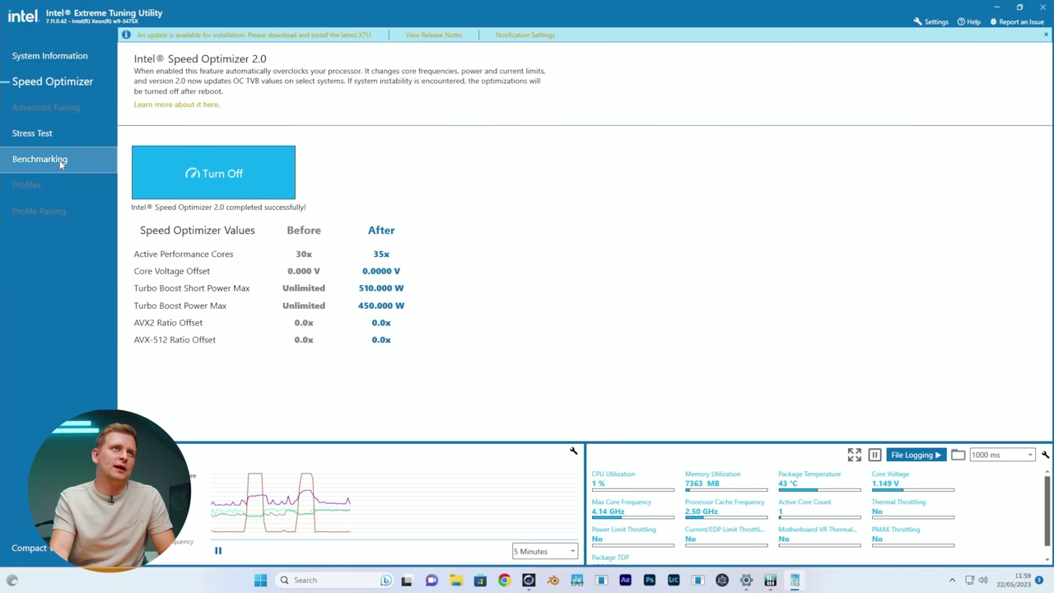
- In Intel Extreme Tuning Utility, turn off Speed Optimizer and apply the saved FinalOC700w profile
left_click(190, 162)
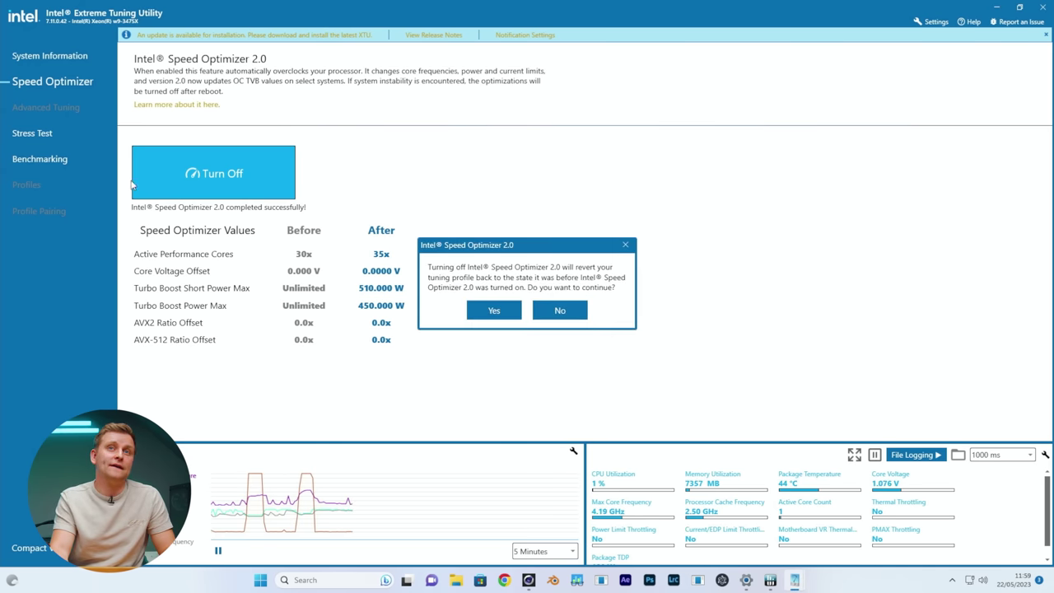
left_click(492, 310)
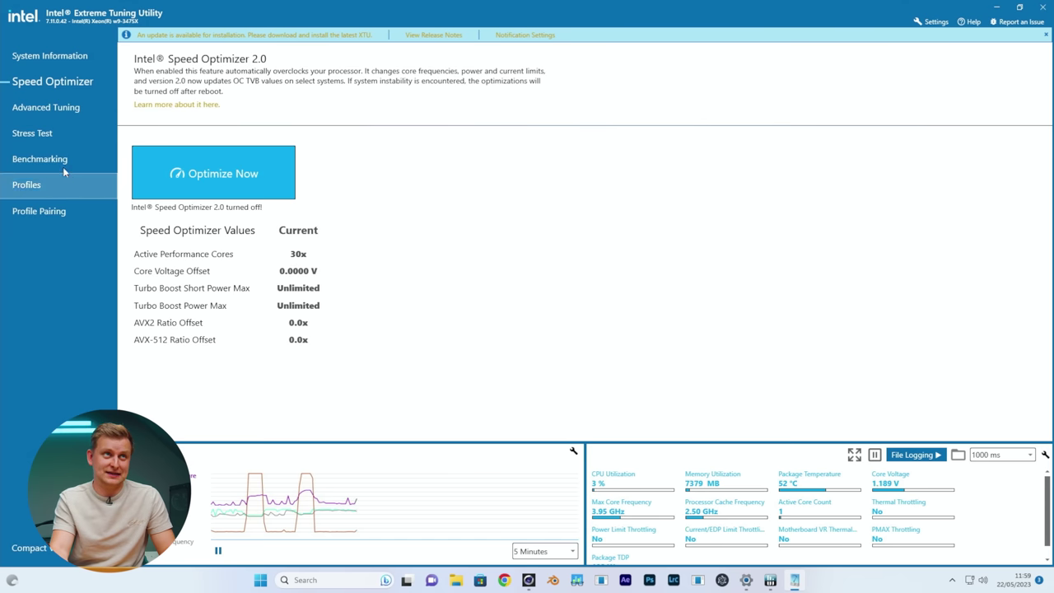
left_click(53, 182)
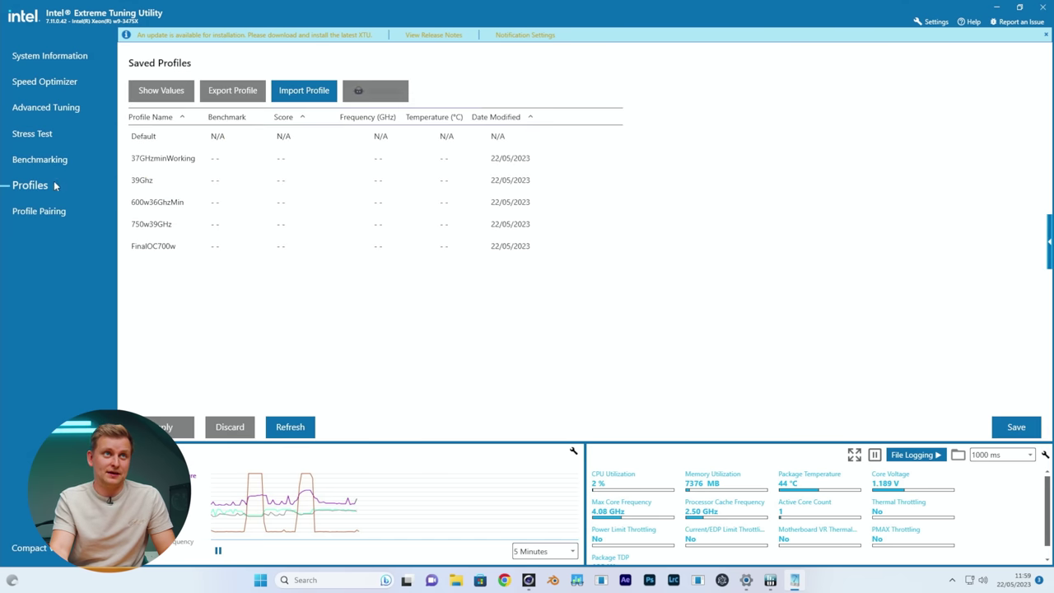
left_click(183, 254)
- Check the core clocks in HWiNFO64 and rerun the multi-core CPU test in Cinebench on the FinalOC700w profile
key("alt+Tab")
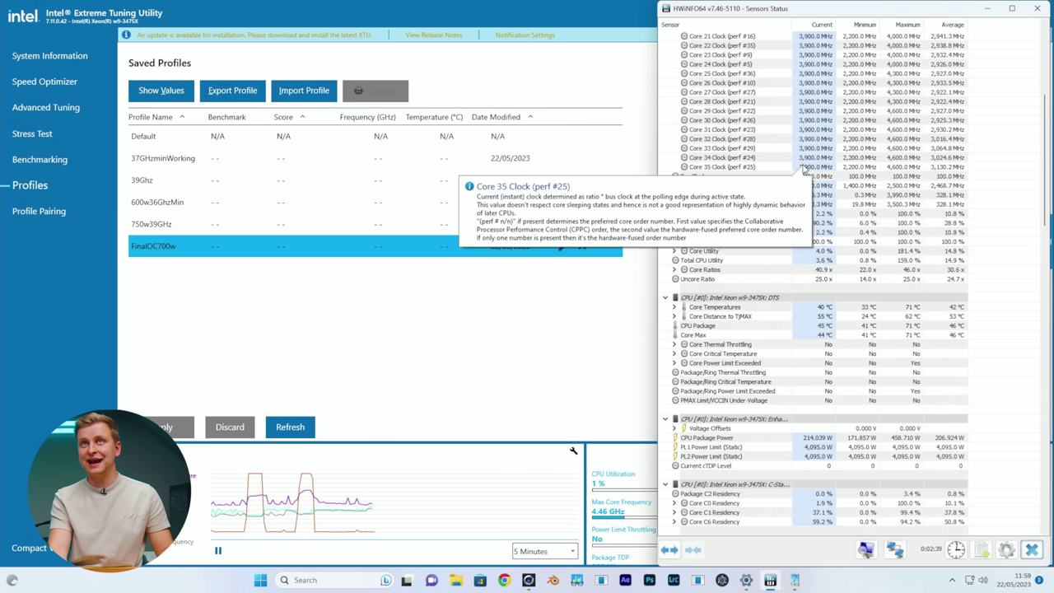
scroll(791, 424, "up", 2)
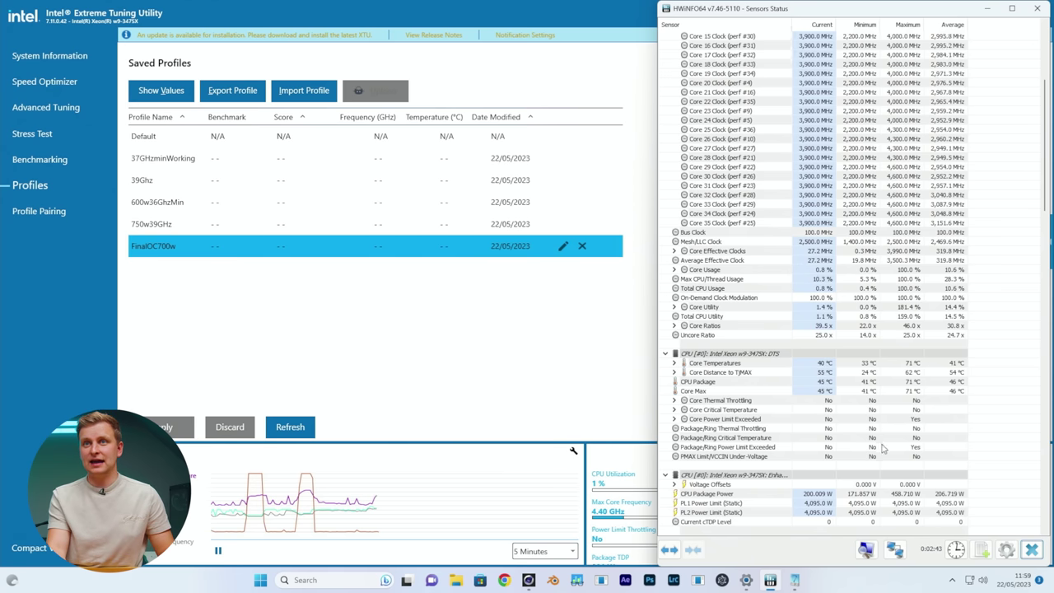
scroll(877, 452, "down", 1)
key("alt+Tab")
key("Tab")
key("alt+Tab")
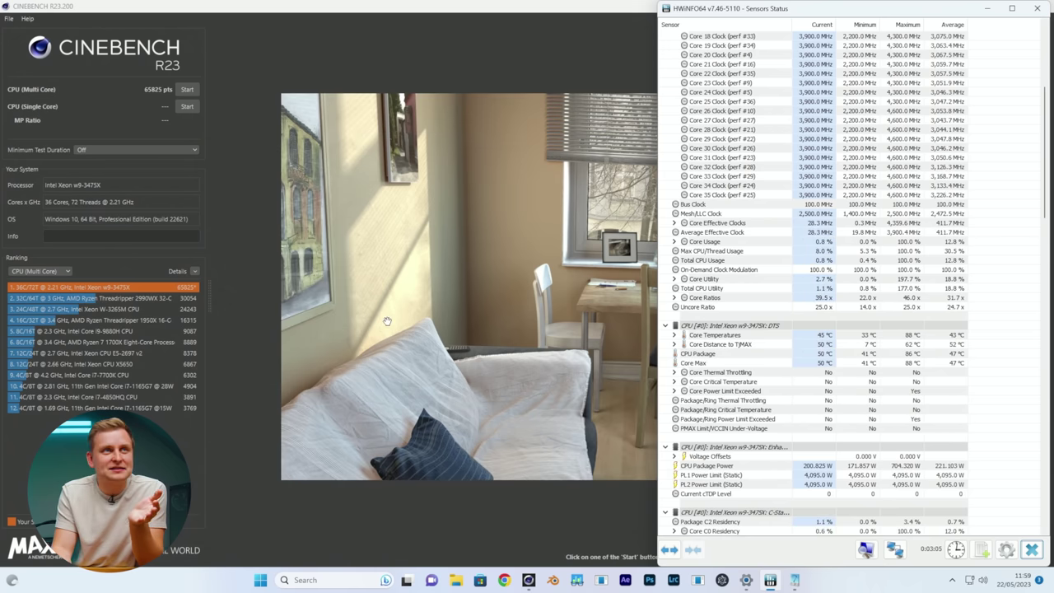
- Set Cinebench's minimum test duration to 10 minutes (Test Throttling) and run the multi-core CPU test
left_click(149, 149)
left_click(115, 174)
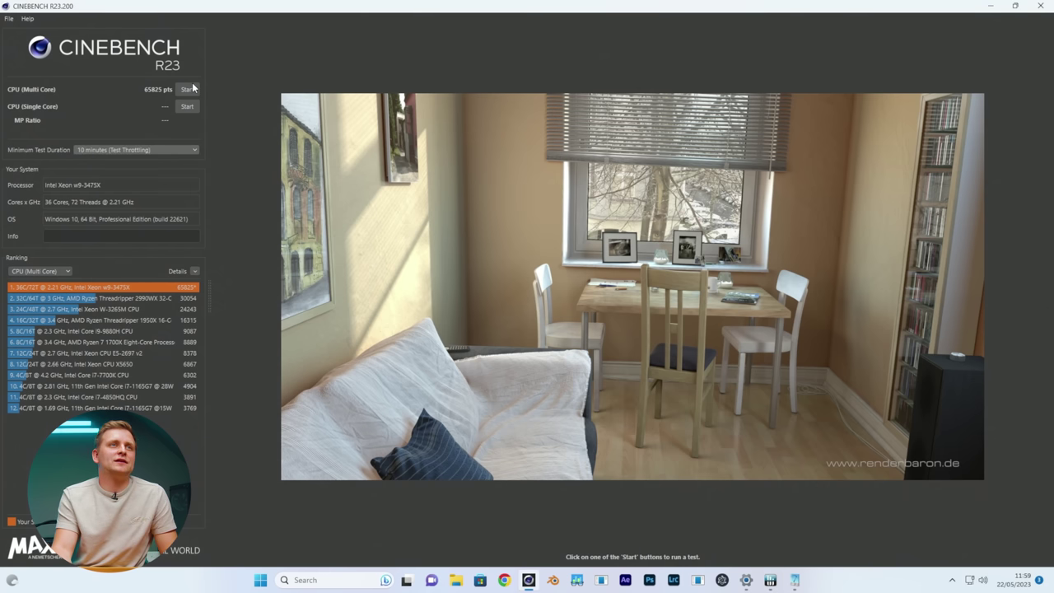
key("alt+Tab")
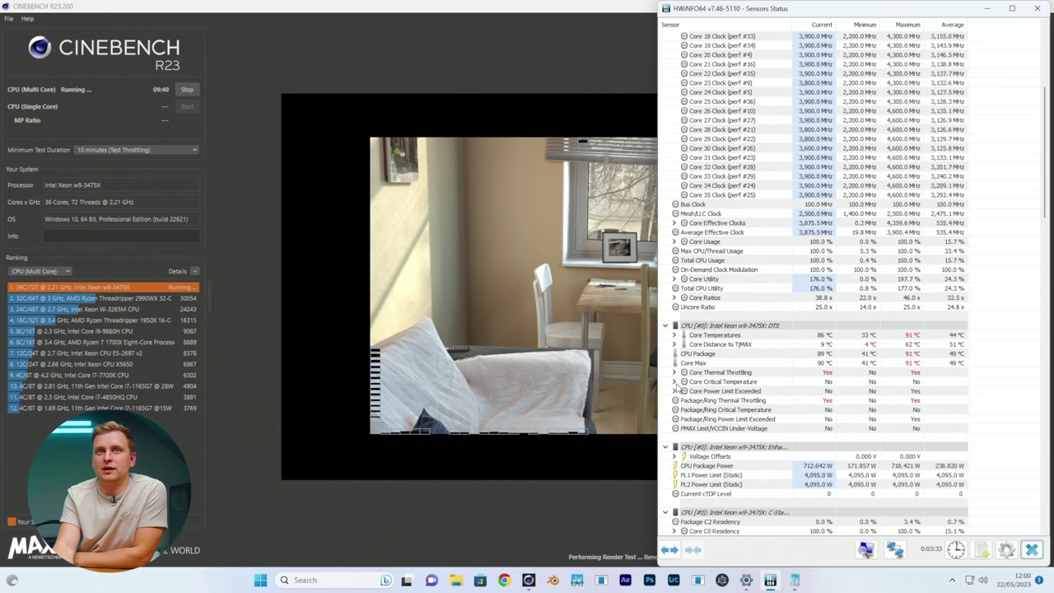
- In HWiNFO64, check the Core Thermal Throttling sensor and expand Core Temperatures to examine the individual core readings under load
mouse_move(675, 372)
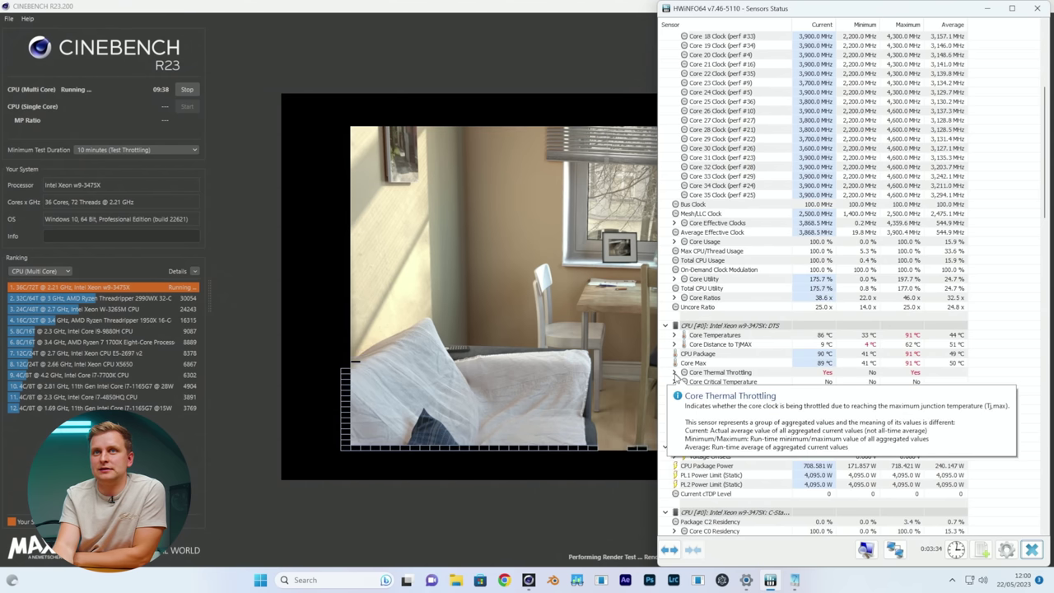
left_click(674, 334)
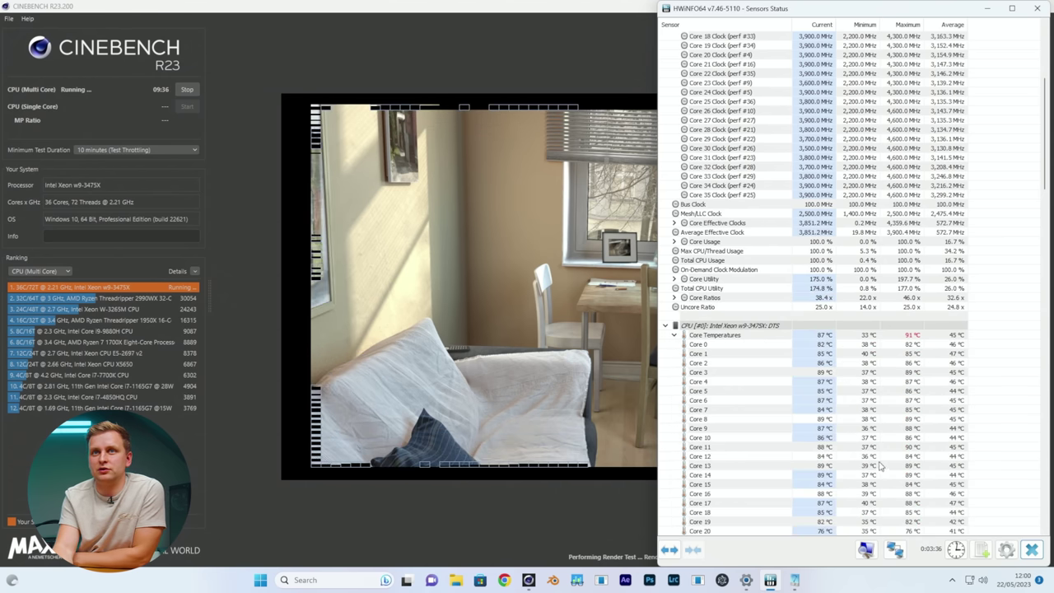
scroll(879, 466, "down", 5)
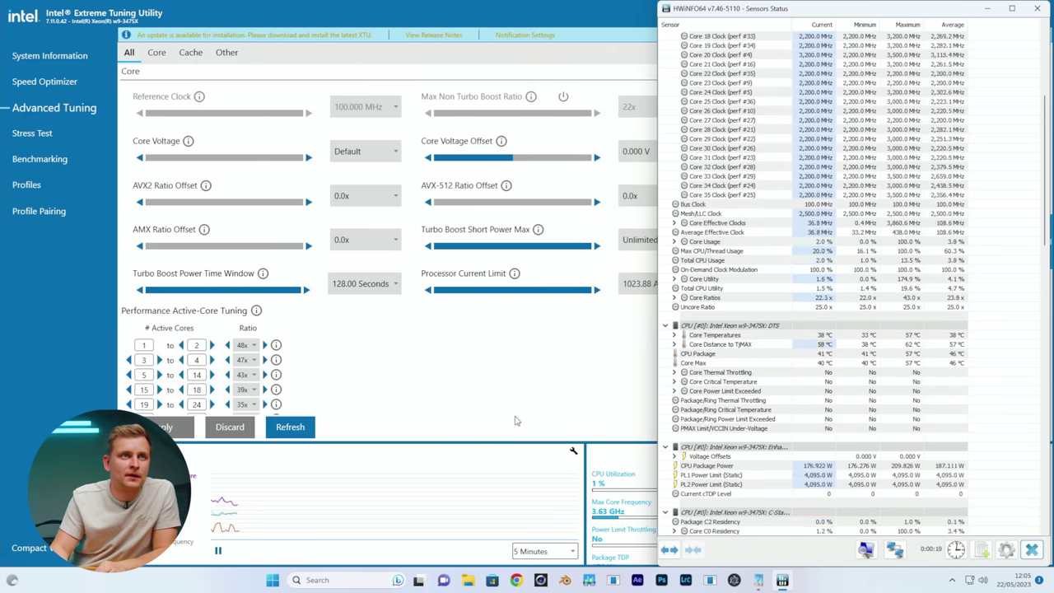
- In Intel Extreme Tuning Utility, review the default active-core ratios and apply the saved overclock profile with a 0.050 V core voltage offset
left_click(370, 368)
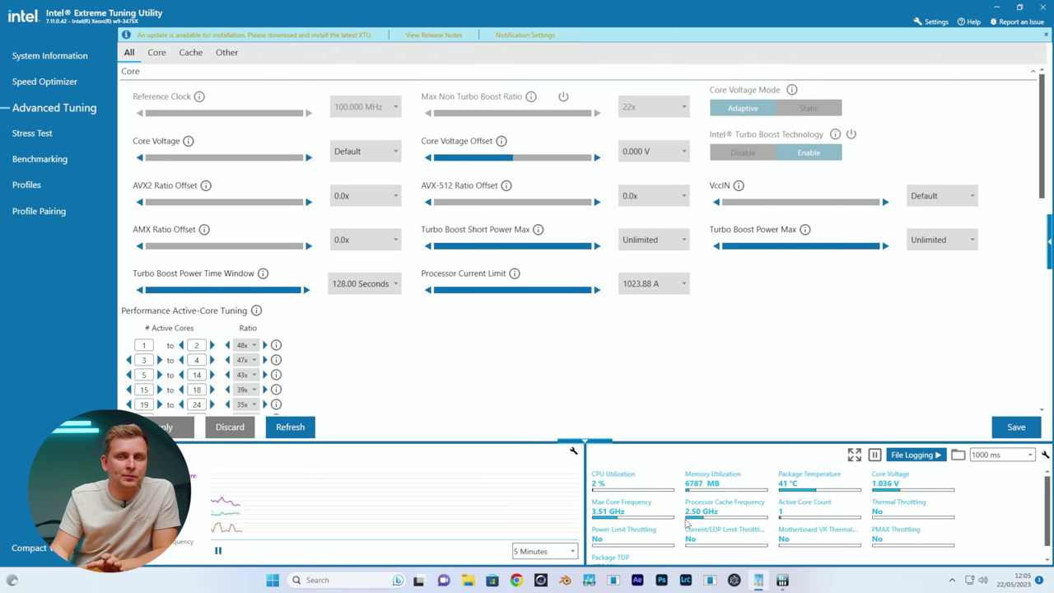
mouse_move(788, 574)
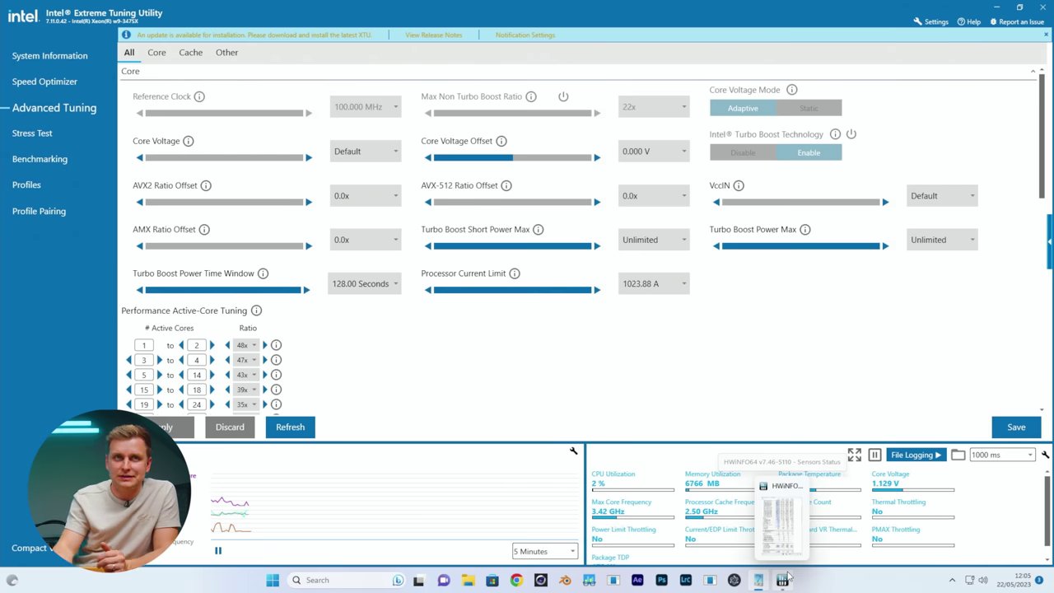
scroll(468, 348, "down", 3)
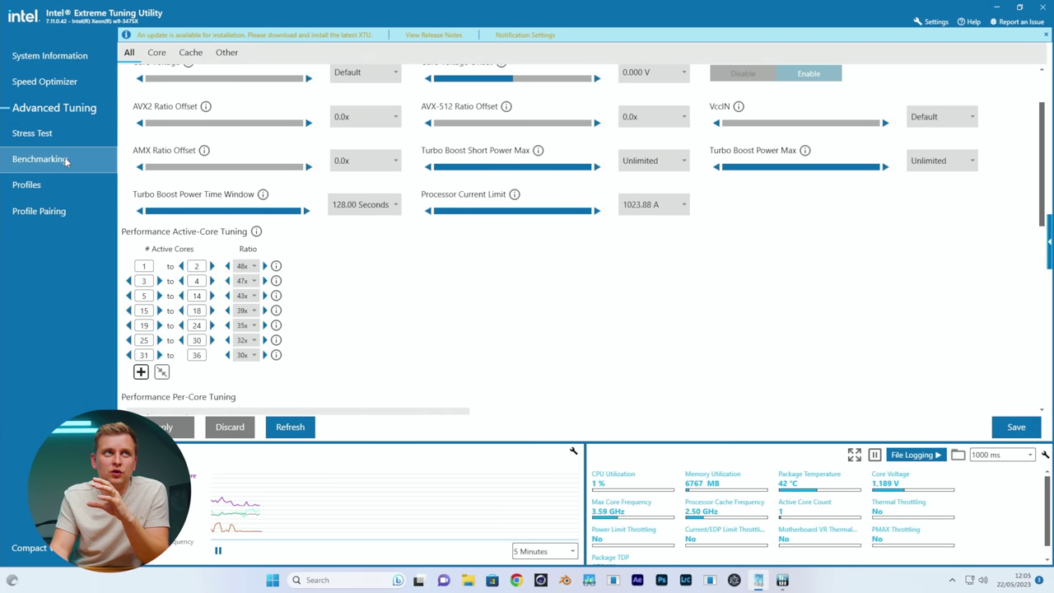
left_click(67, 182)
double_click(173, 204)
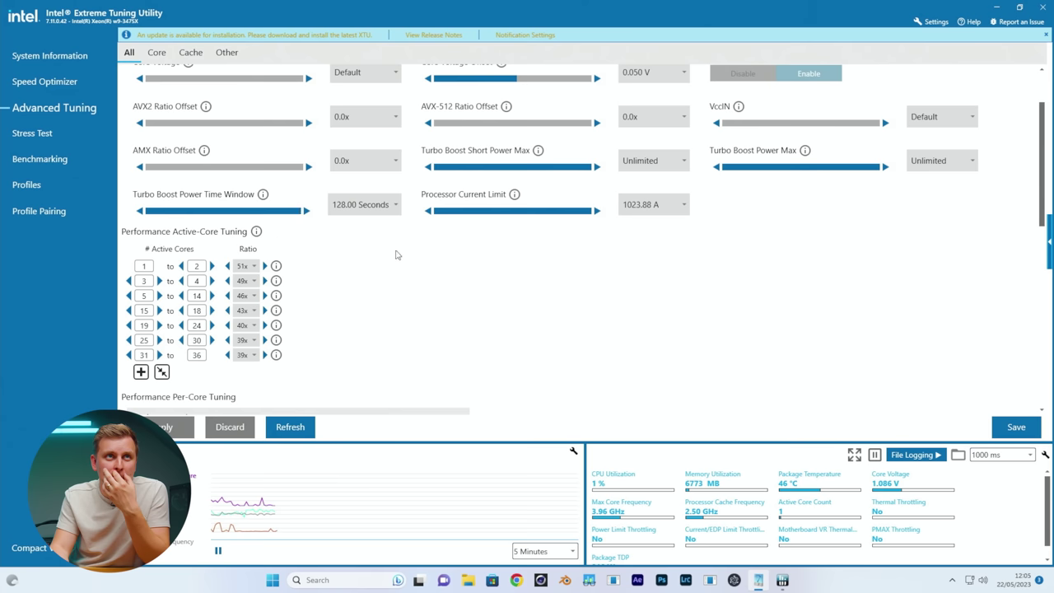
- Check the core voltage offset and change the last Performance Active-Core Tuning group to cover 30 to 36 active cores
scroll(456, 337, "up", 2)
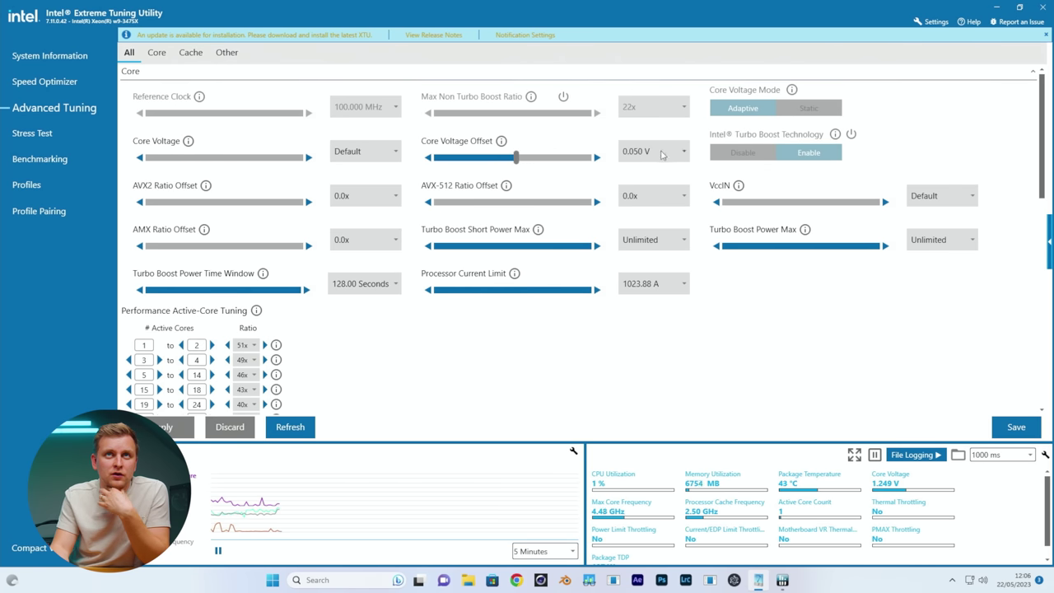
scroll(241, 371, "down", 2)
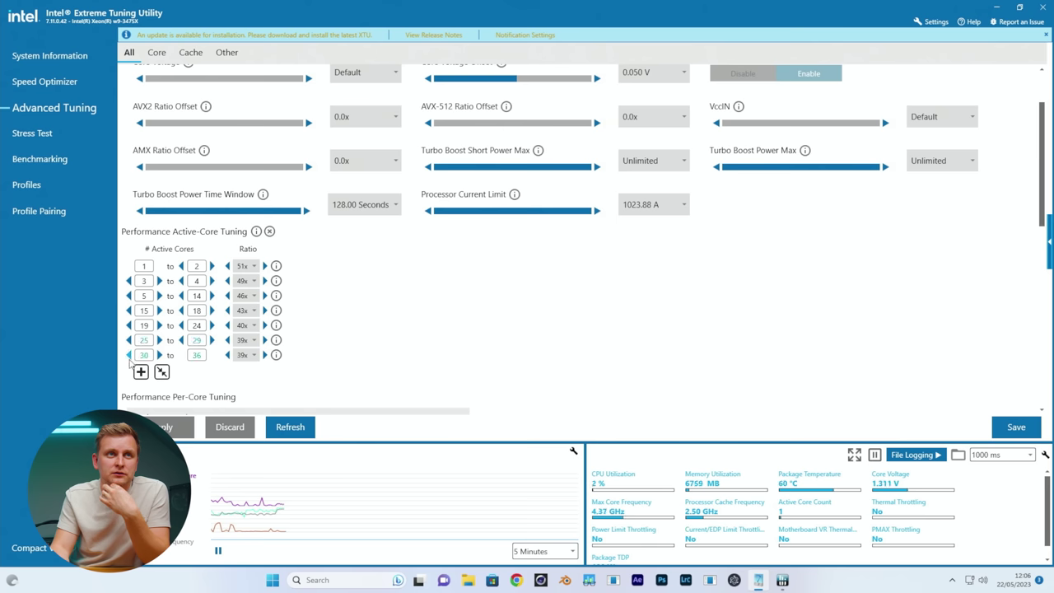
left_click(129, 357)
left_click(447, 327)
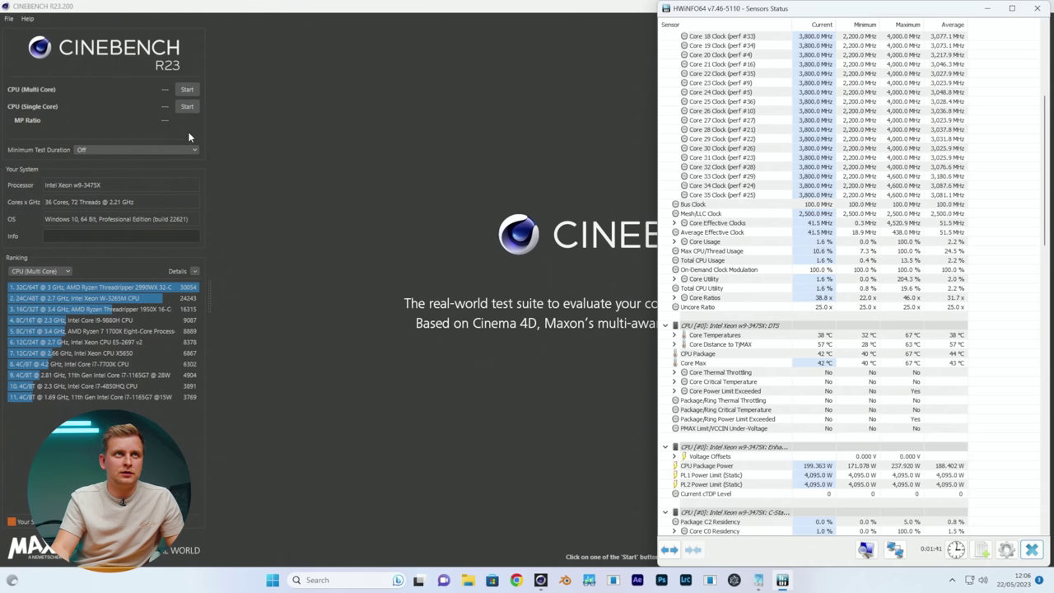
- In Cinebench, set the minimum test duration to 10 minutes (Test Throttling), run the multi-core test and check CPU package power in HWiNFO64
left_click(175, 146)
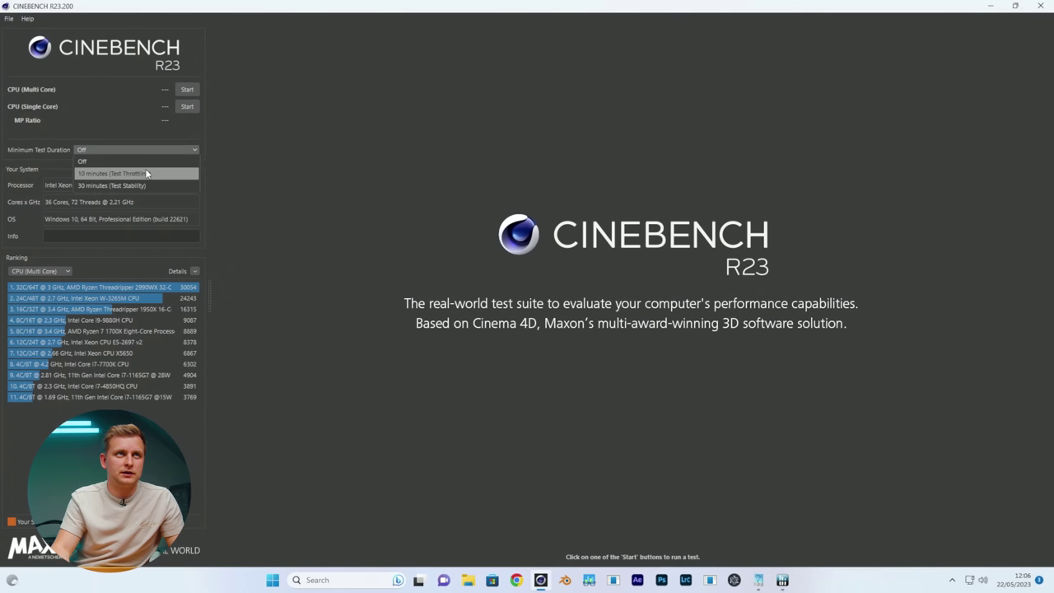
left_click(145, 171)
left_click(186, 107)
left_click(977, 488)
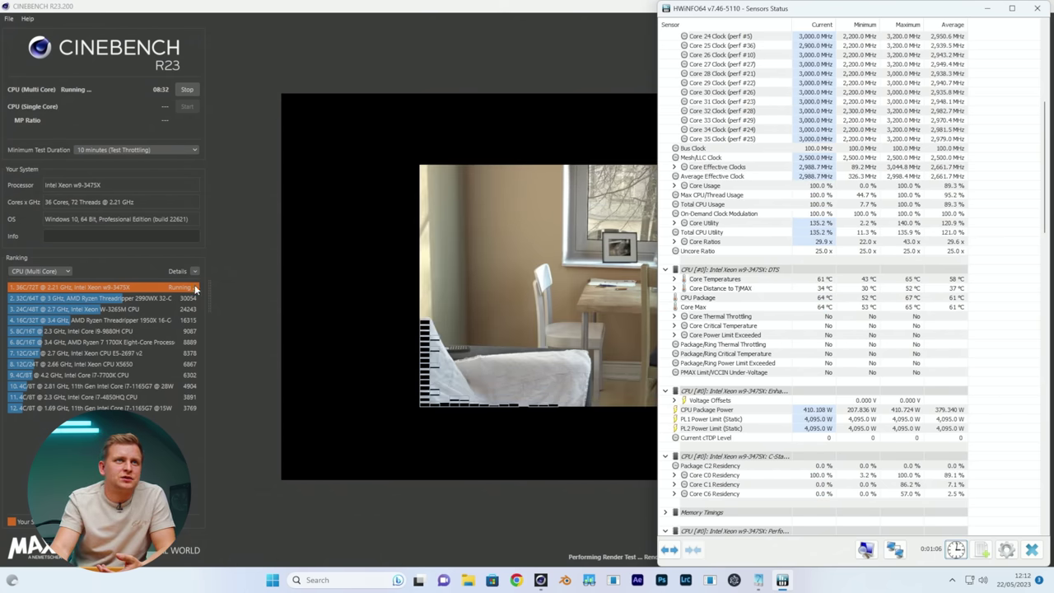
mouse_move(189, 292)
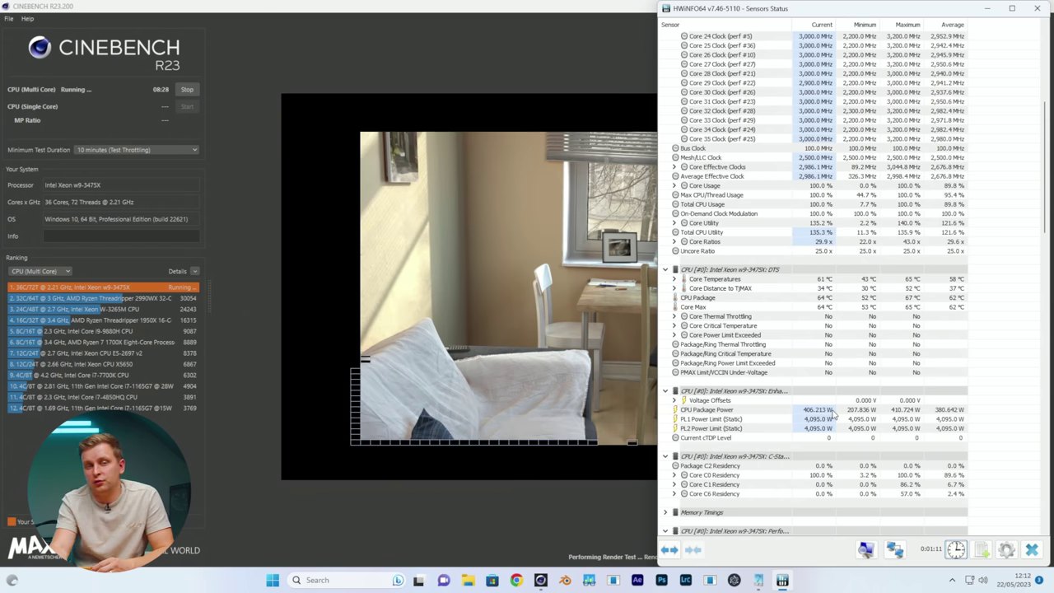
mouse_move(833, 414)
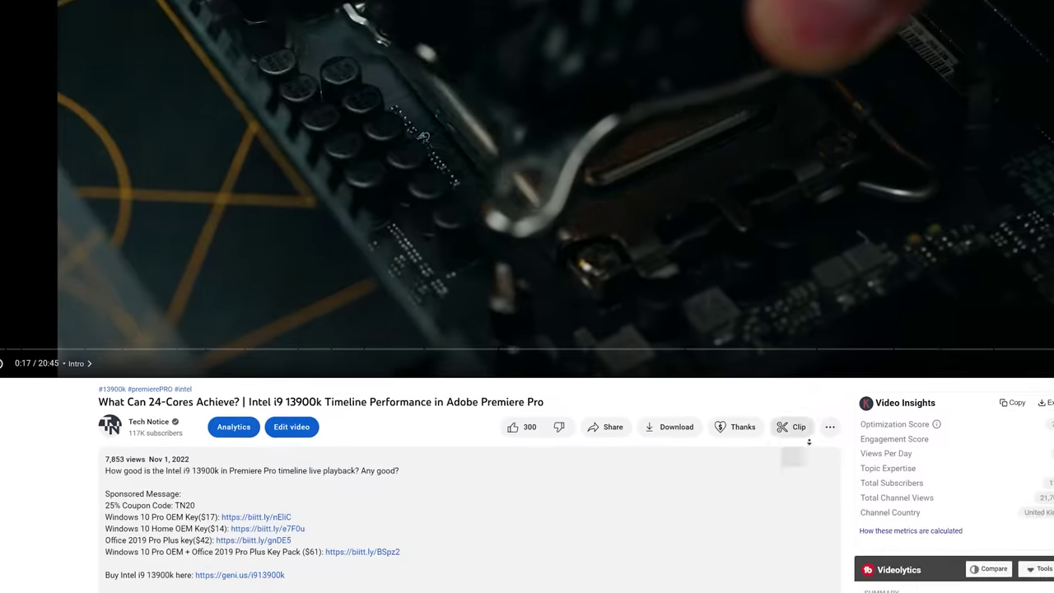
- Look through the Intel i9 13900k video's description on YouTube for the testbench parts and creator PC build links
scroll(856, 436, "down", 3)
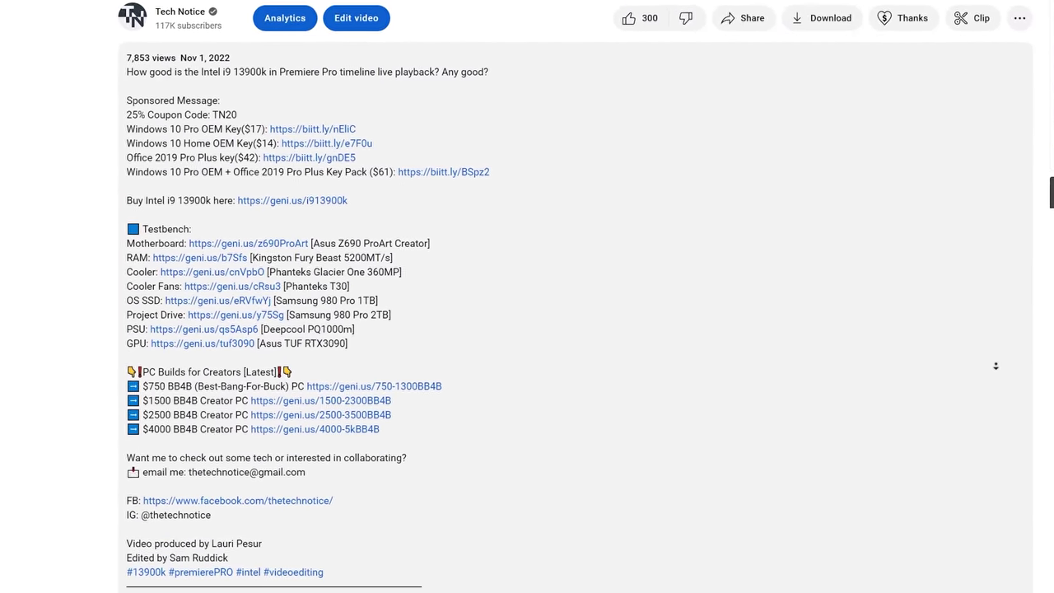
scroll(527, 296, "down", 2)
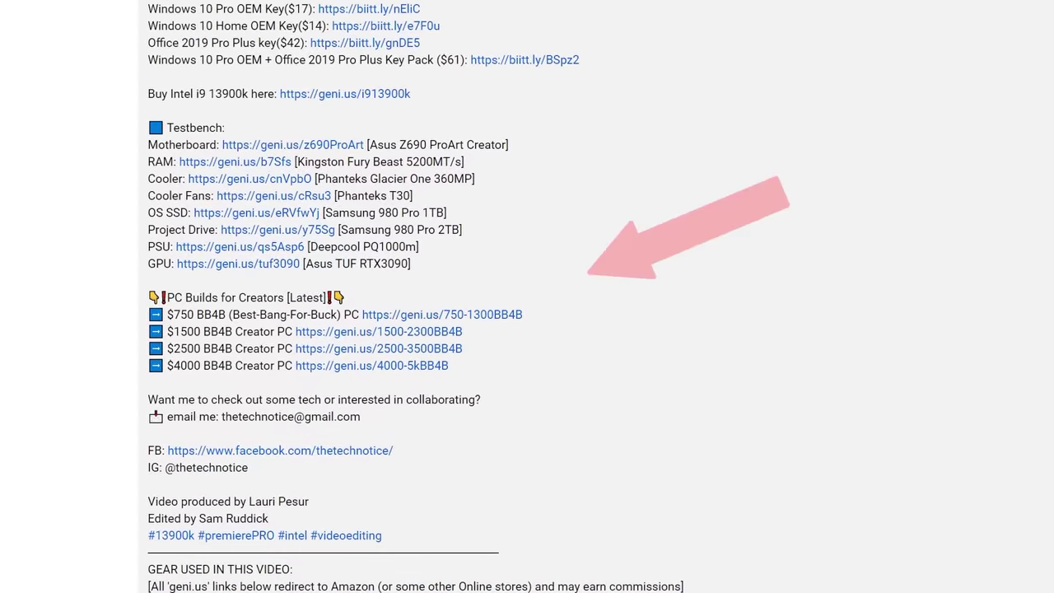